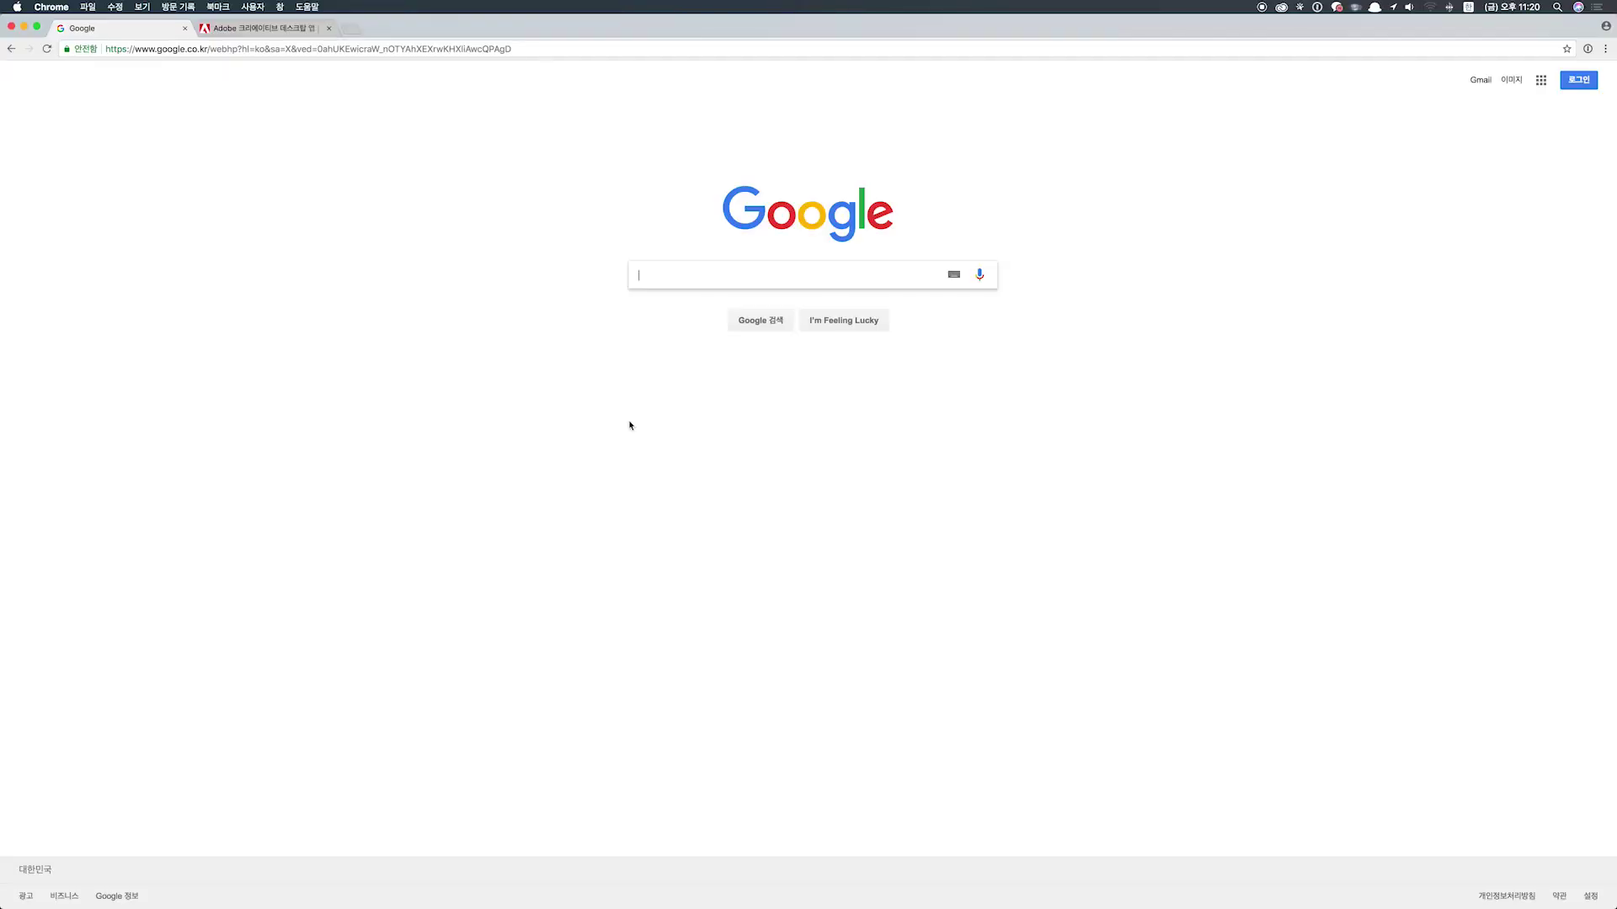
# Search Google for '어도비' and submit the query.
pyautogui.write('어도비')
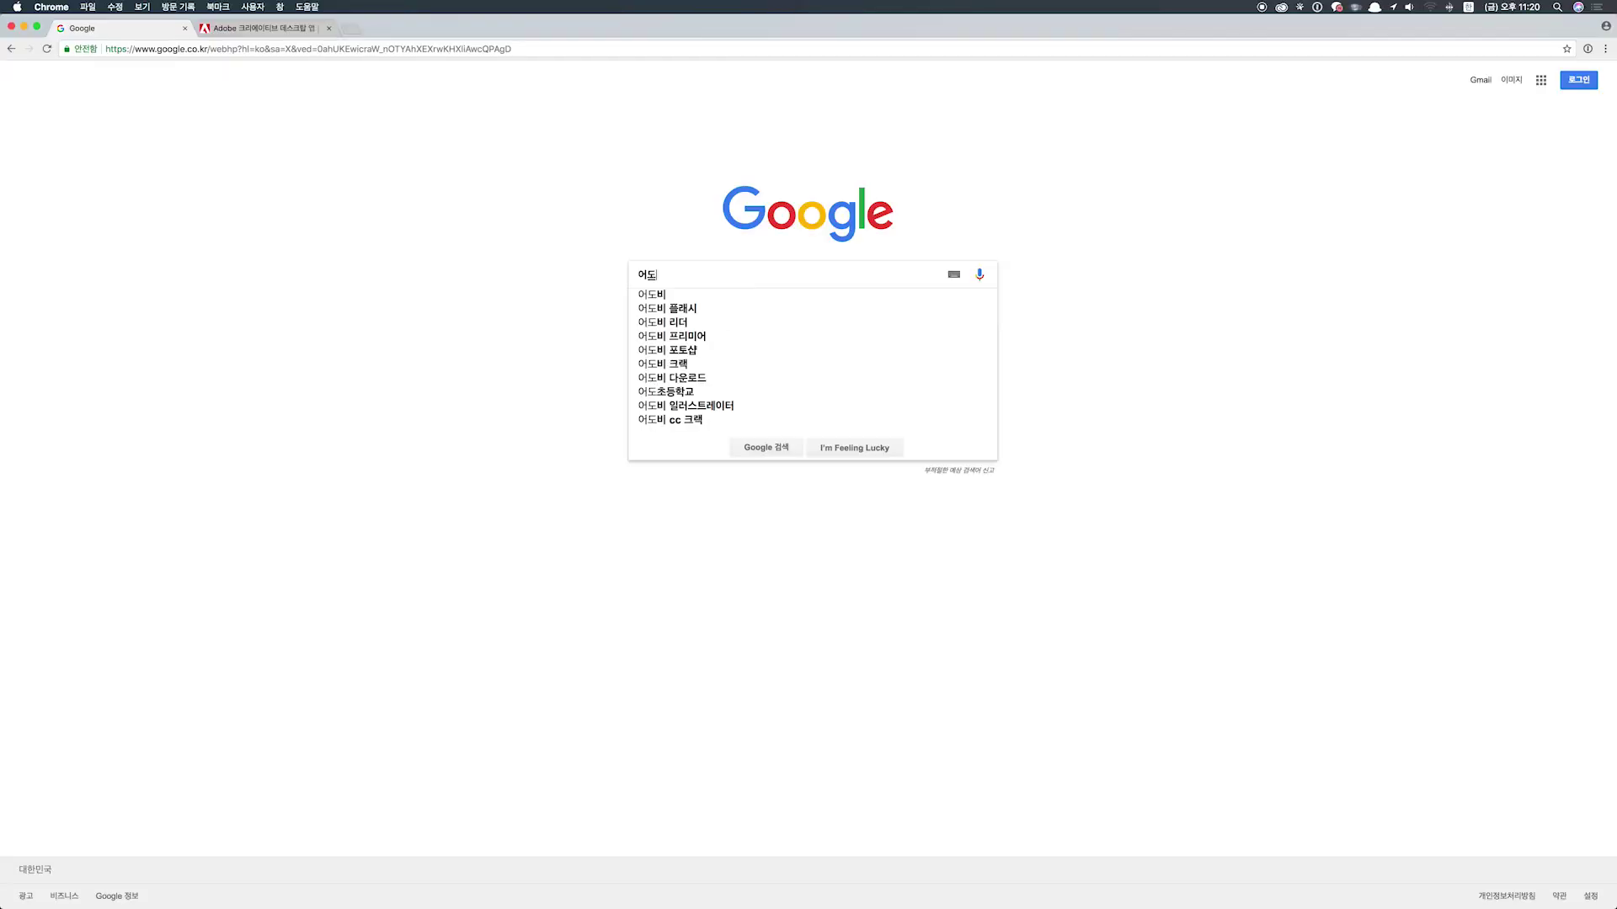
pyautogui.press('Return')
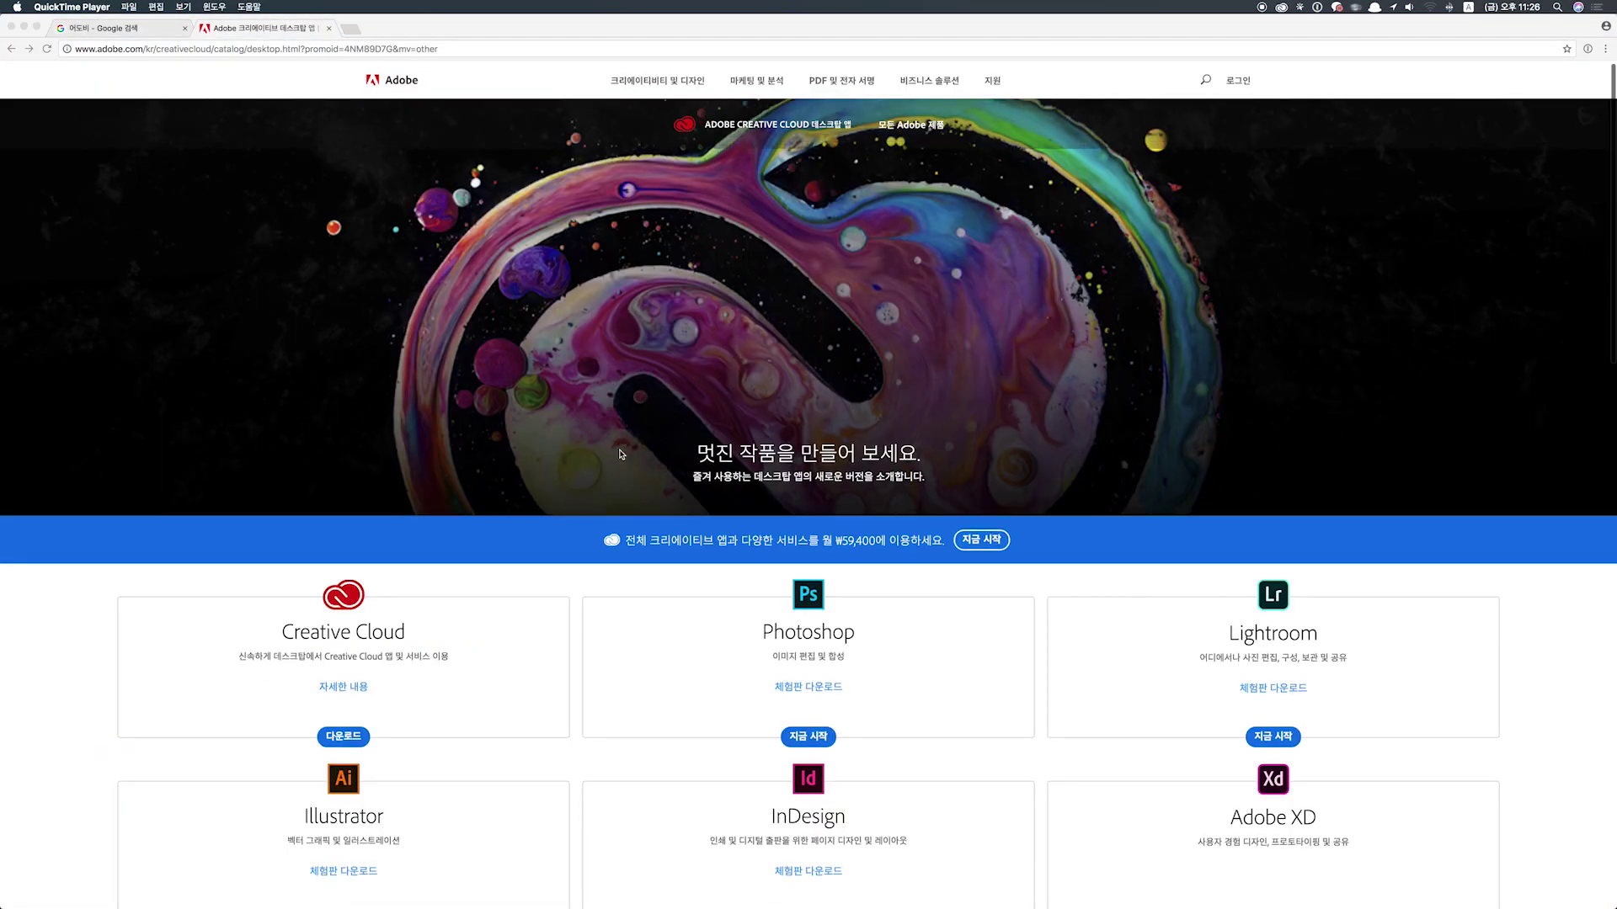
# Scroll the desktop apps catalog down past Character Animator, Bridge, Media Encoder, InCopy and Prelude.
pyautogui.scroll(-3, 620, 453)
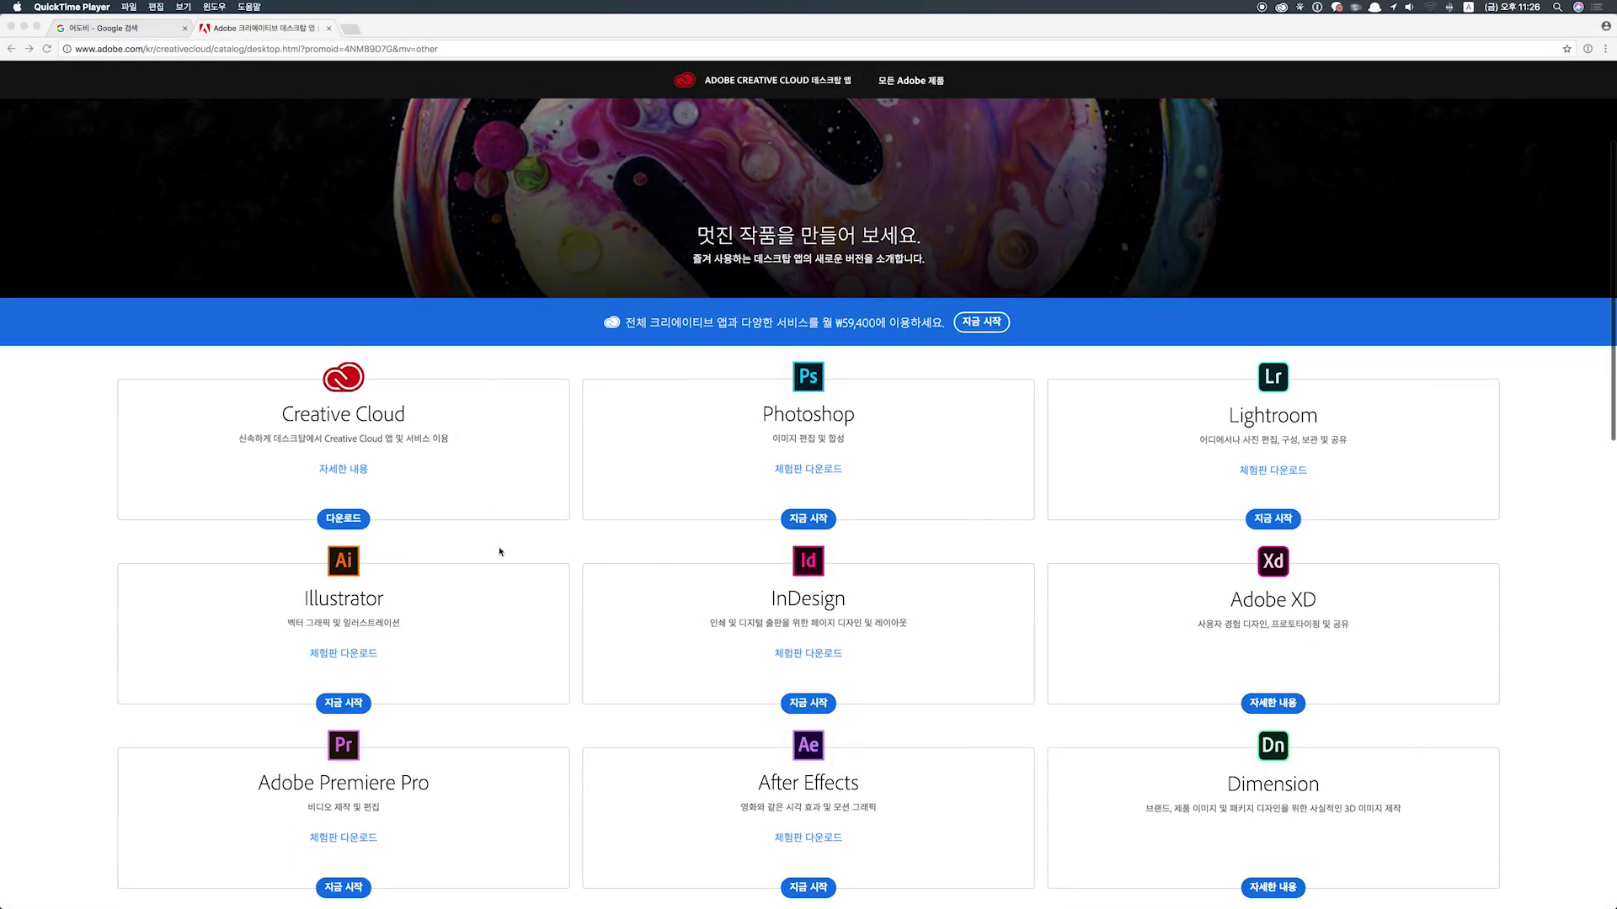
pyautogui.scroll(-2, 501, 552)
pyautogui.scroll(-2, 502, 551)
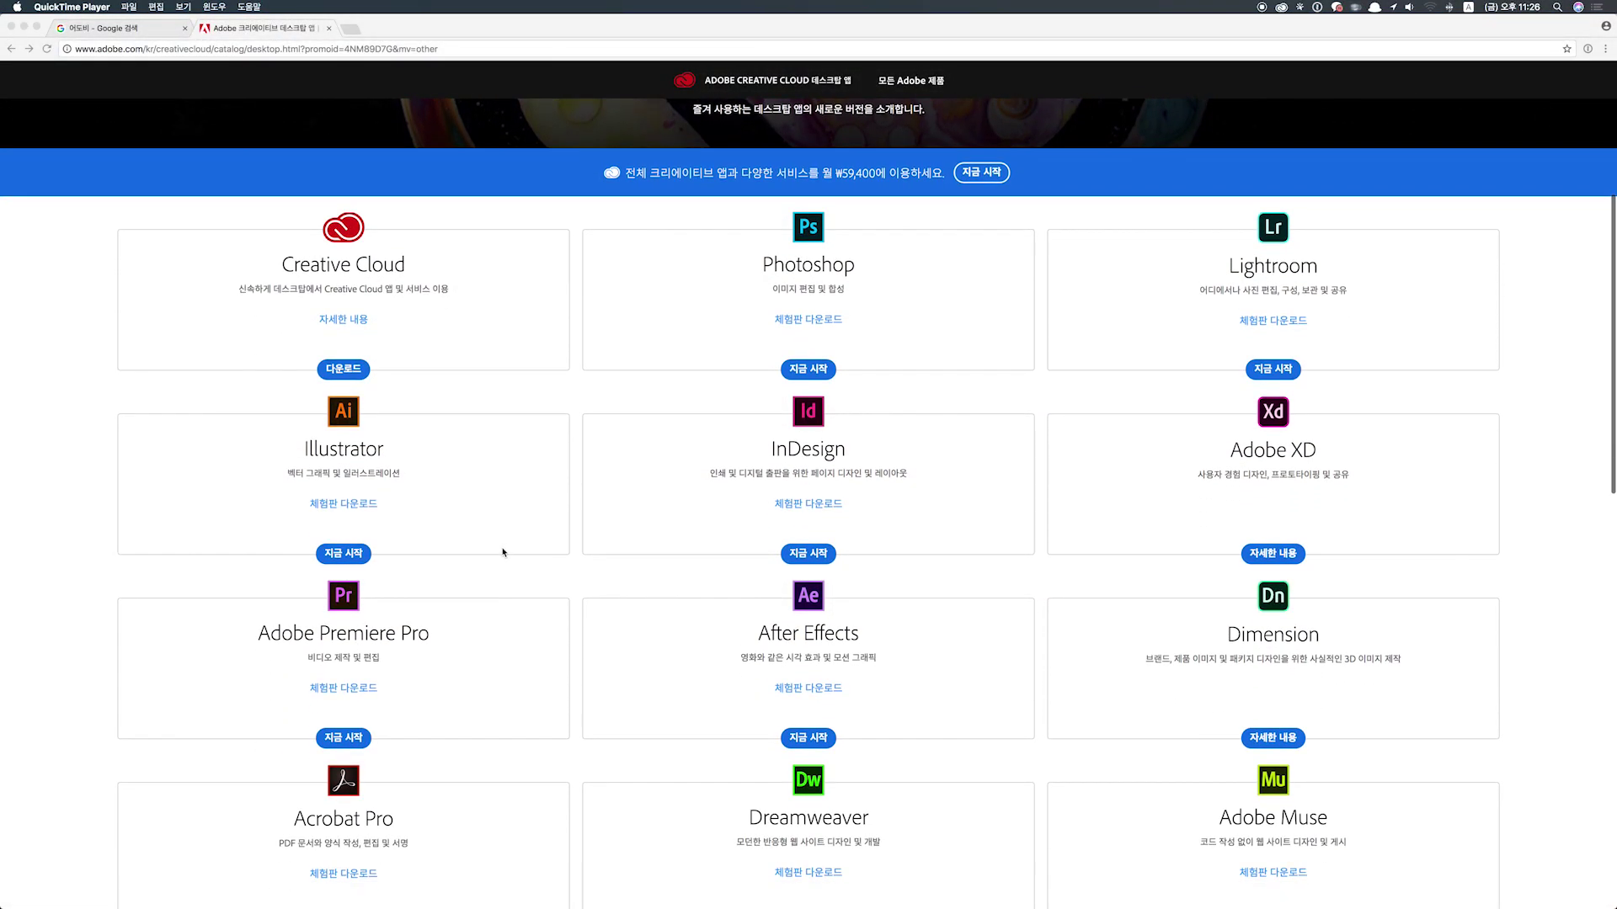
pyautogui.scroll(-2, 502, 552)
pyautogui.scroll(-1, 502, 552)
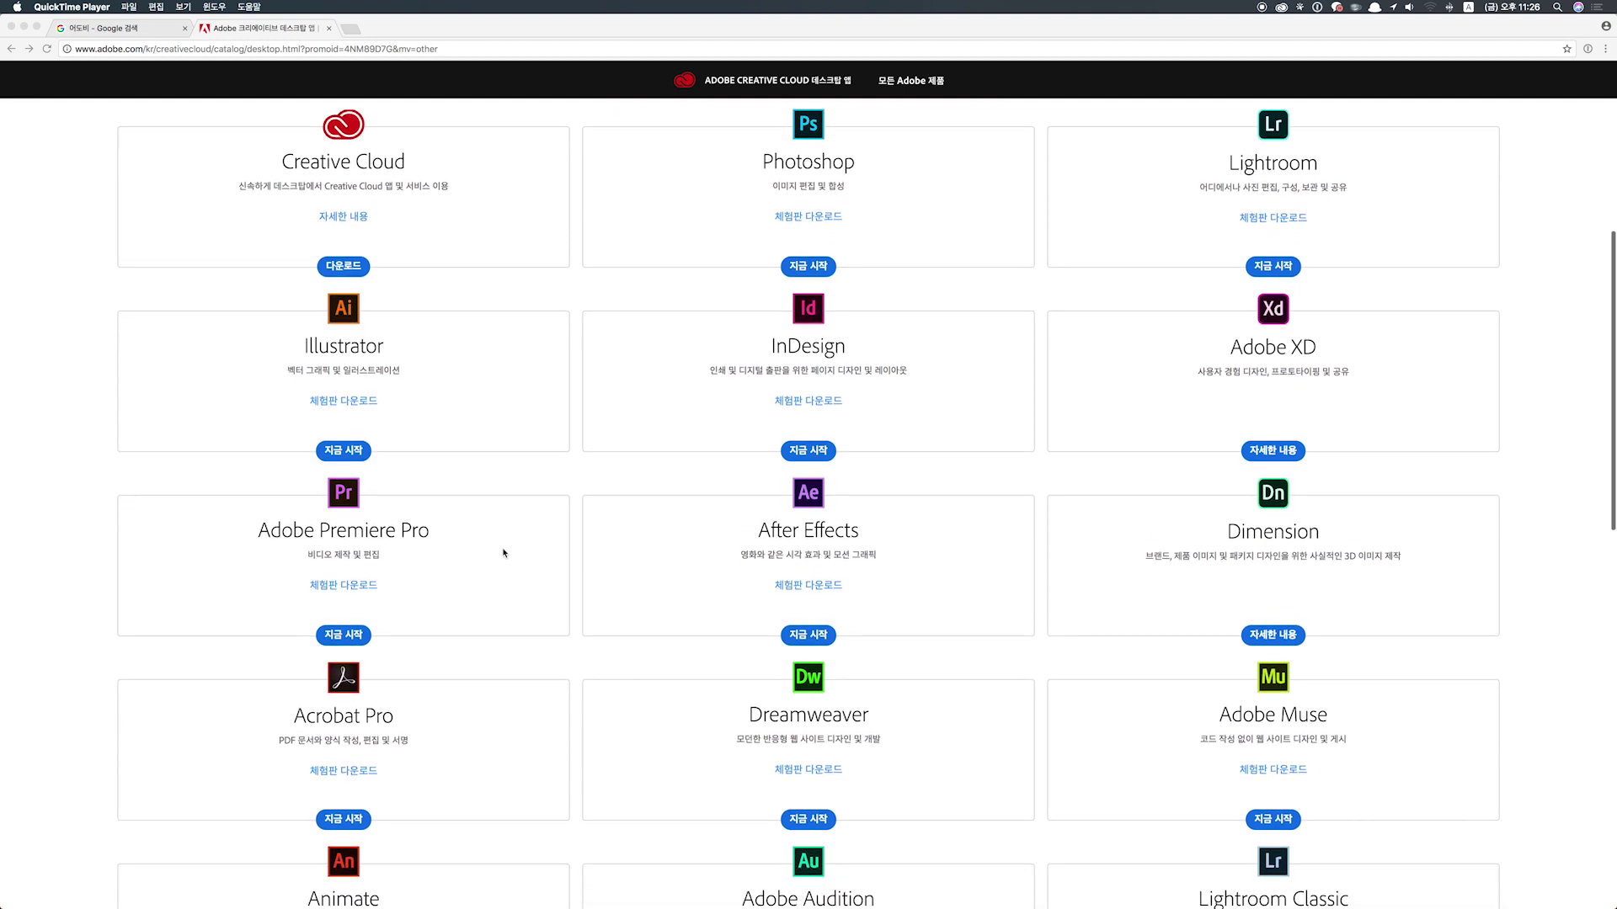
pyautogui.scroll(-1, 503, 554)
pyautogui.scroll(-1, 503, 553)
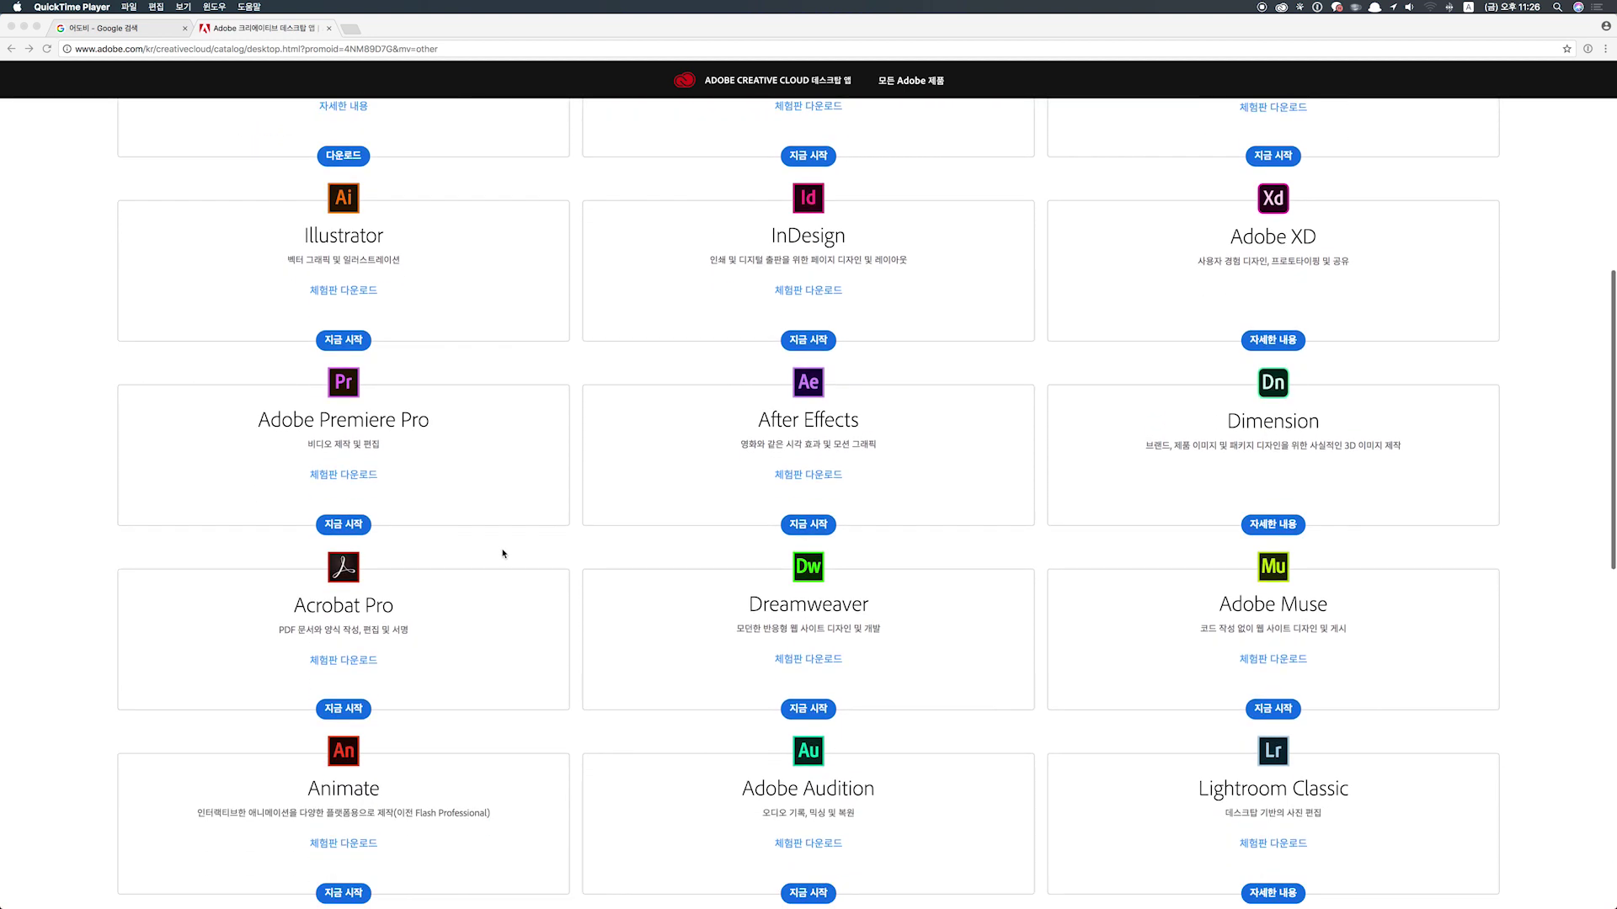
pyautogui.scroll(-2, 503, 553)
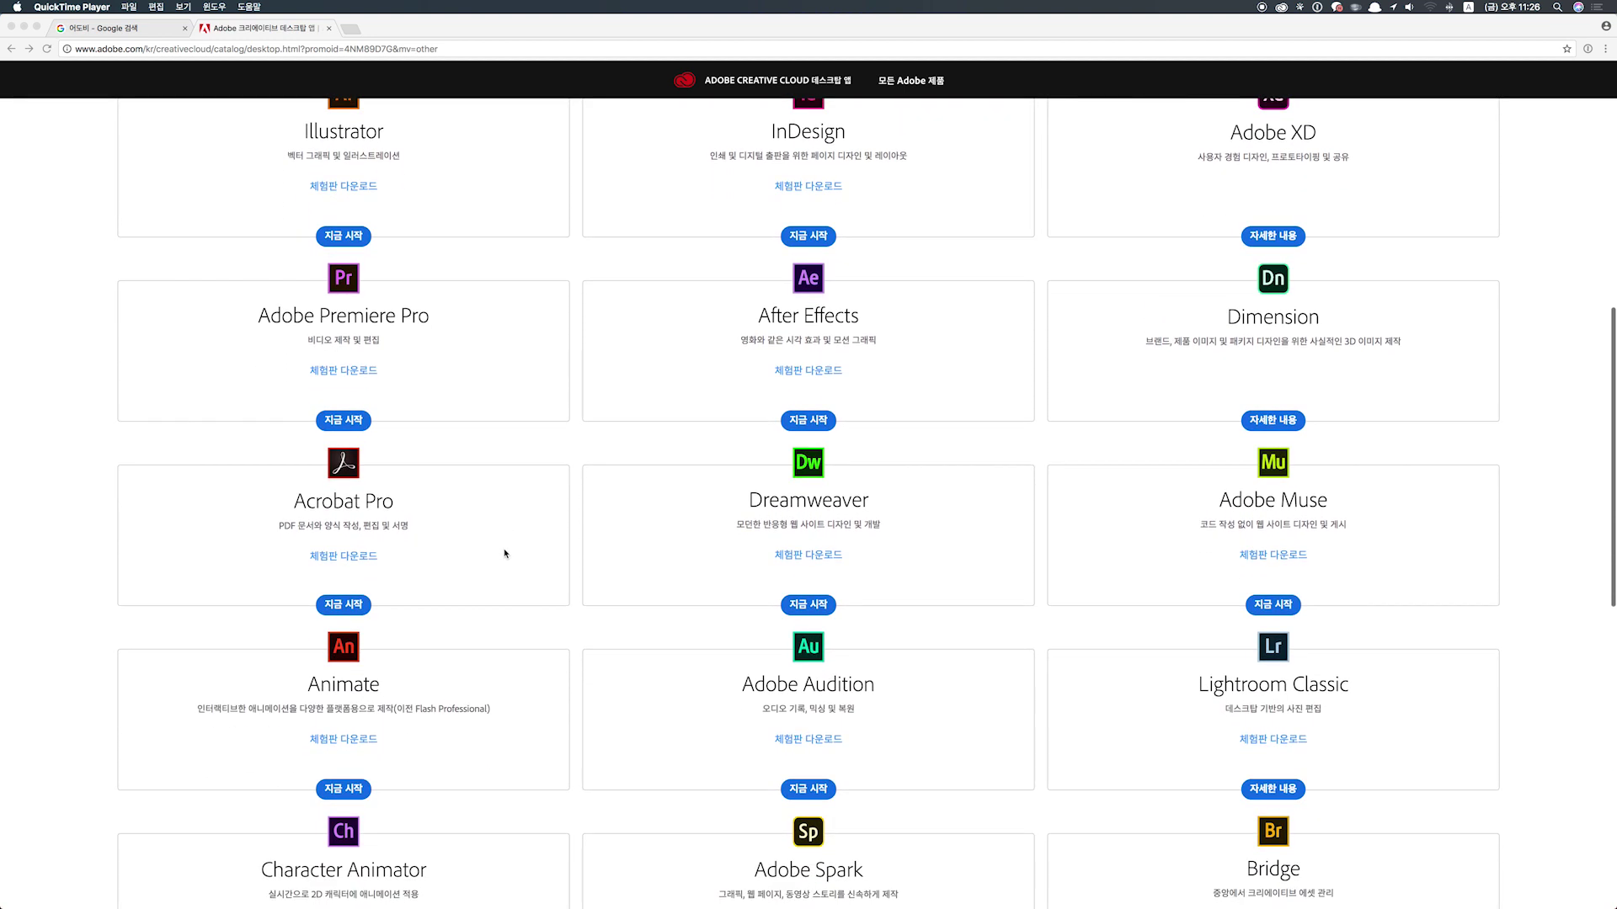
pyautogui.scroll(-1, 505, 553)
pyautogui.scroll(-1, 506, 553)
pyautogui.scroll(-2, 507, 554)
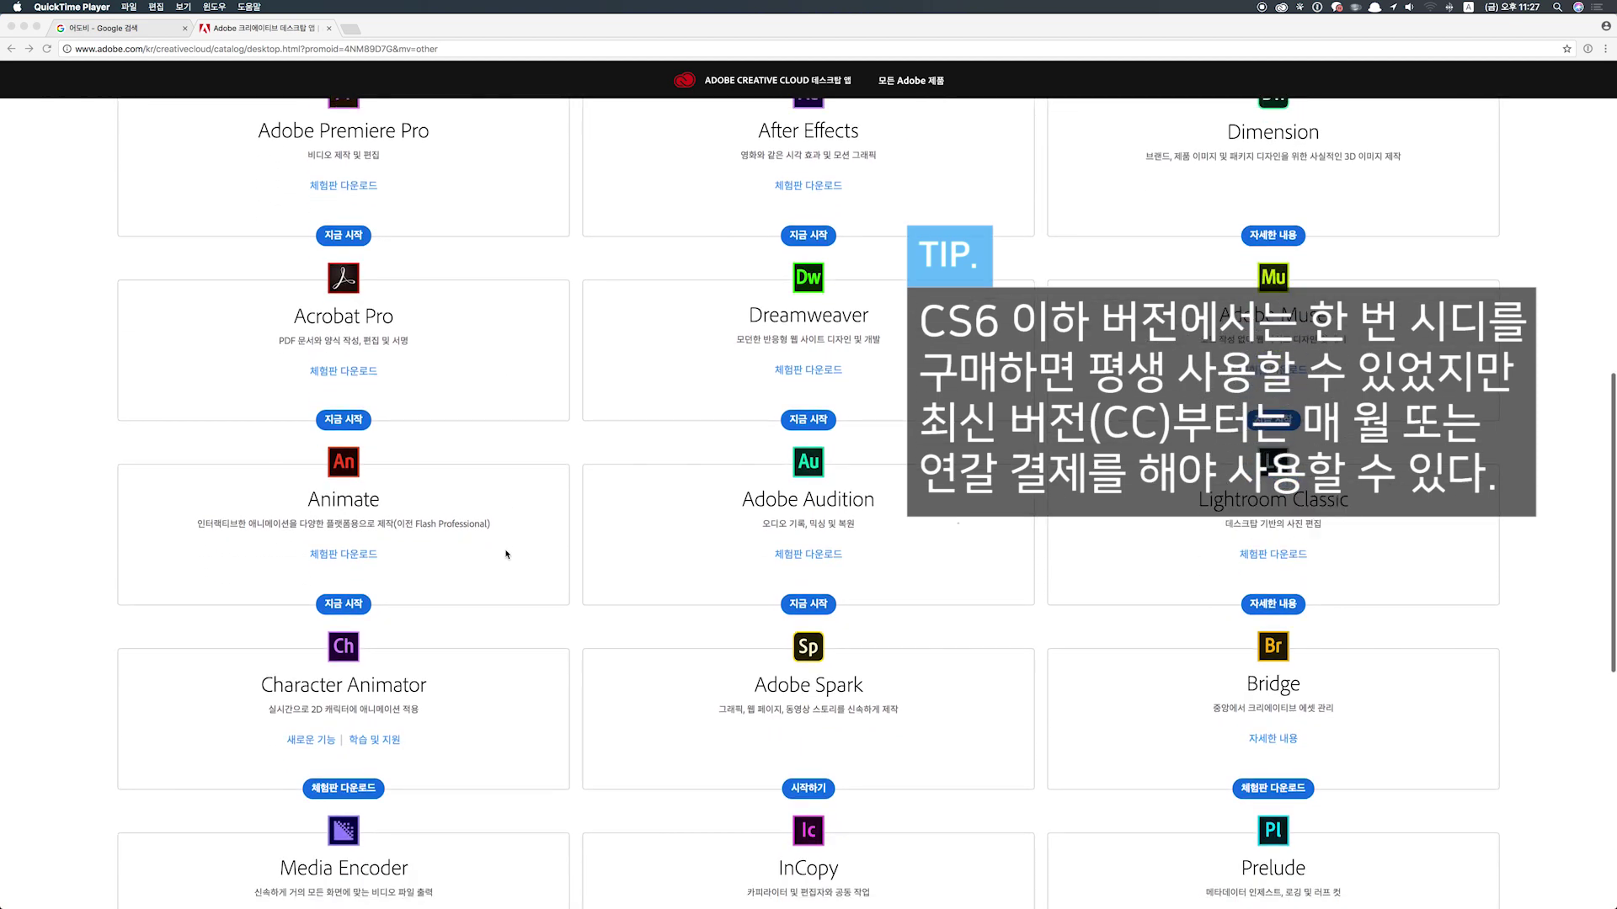
pyautogui.scroll(-2, 506, 554)
pyautogui.scroll(-1, 507, 558)
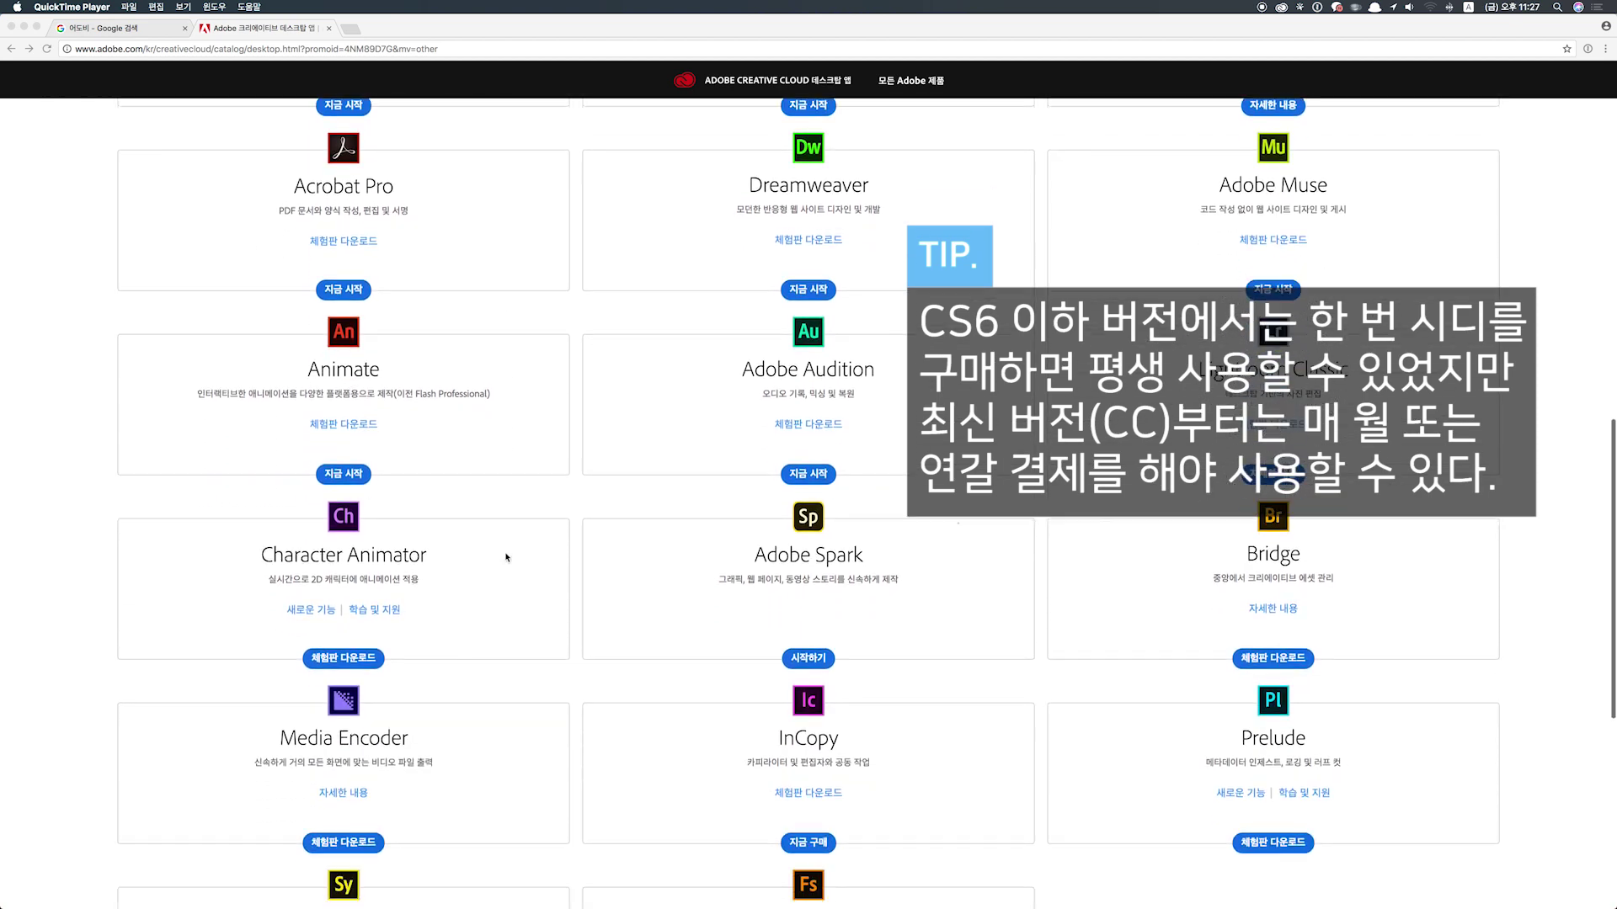
# From the Google results, open Adobe Creative Cloud and view all plans and prices.
pyautogui.click(118, 28)
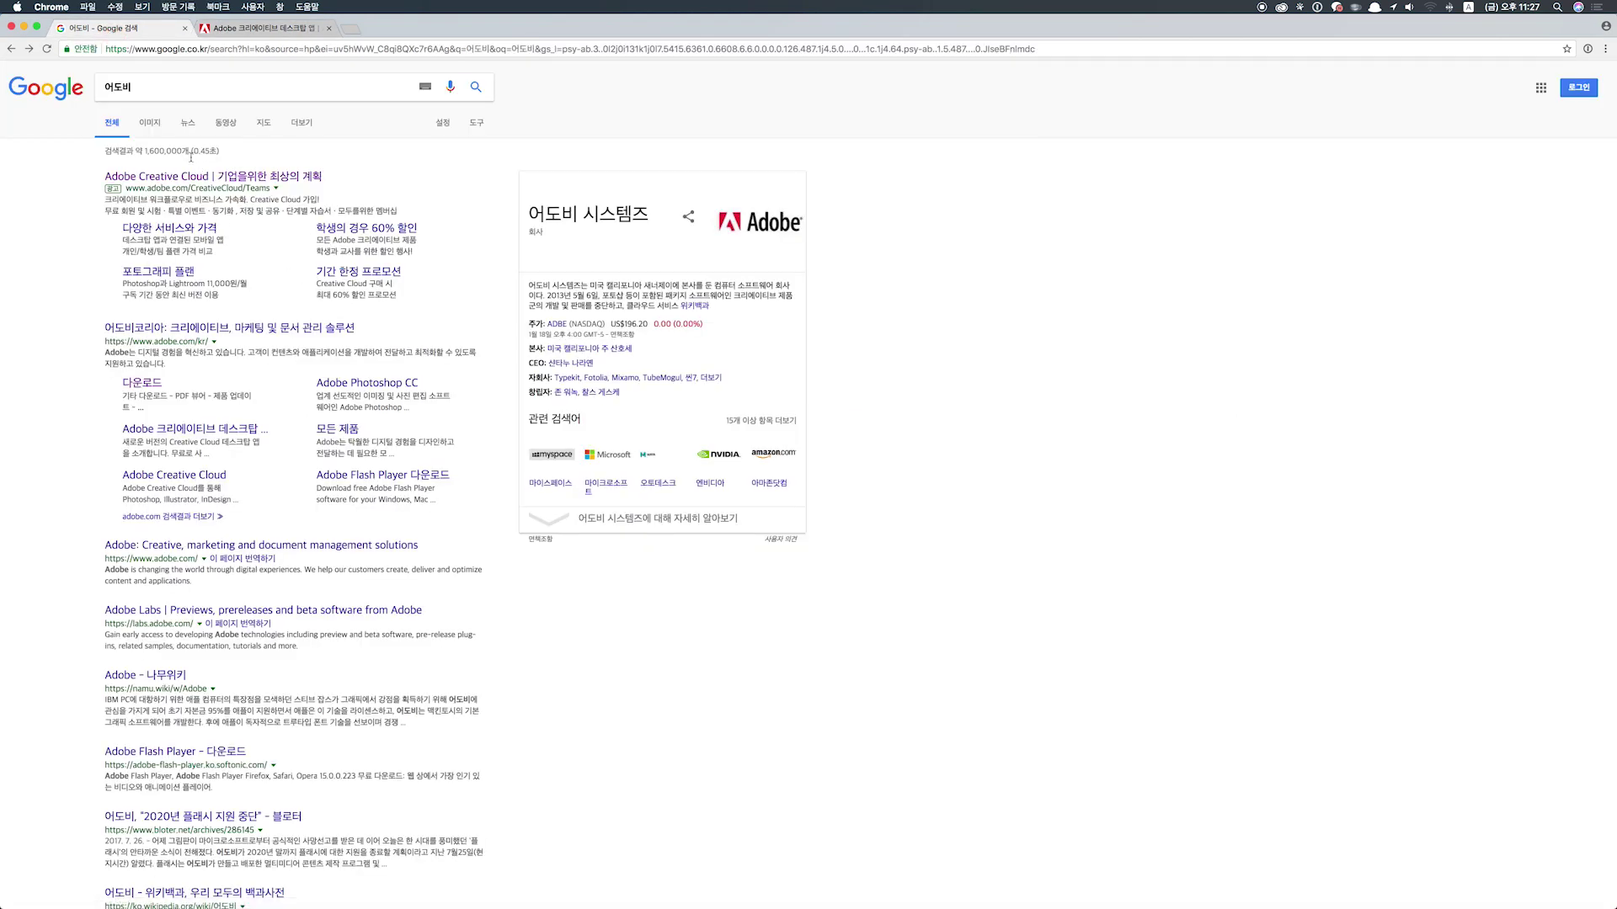
pyautogui.click(200, 181)
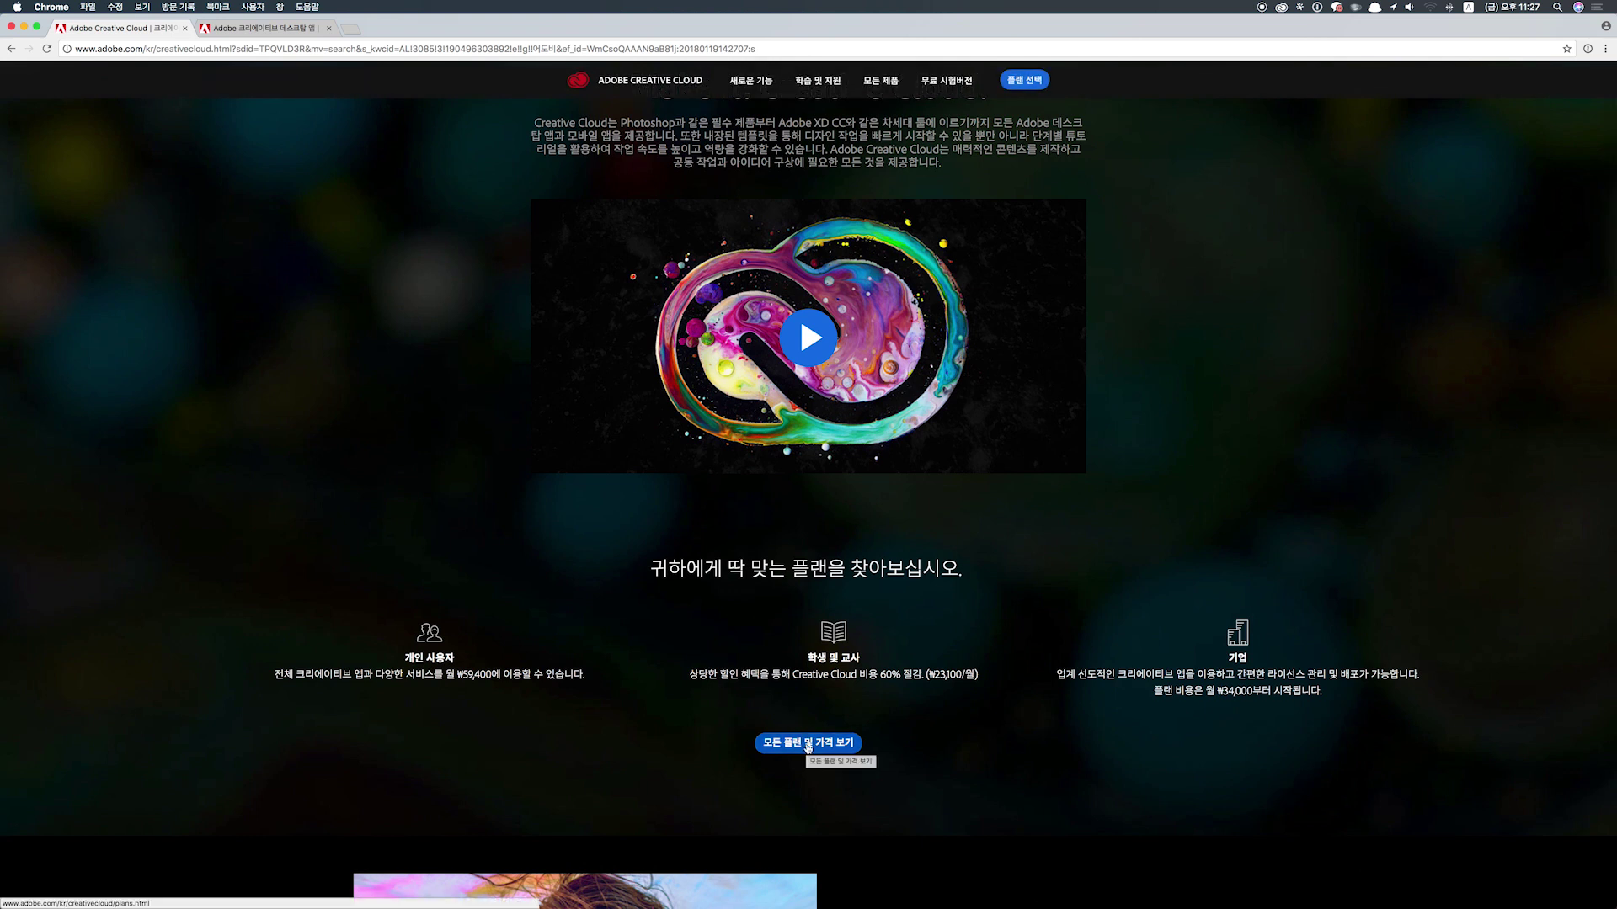
pyautogui.click(807, 744)
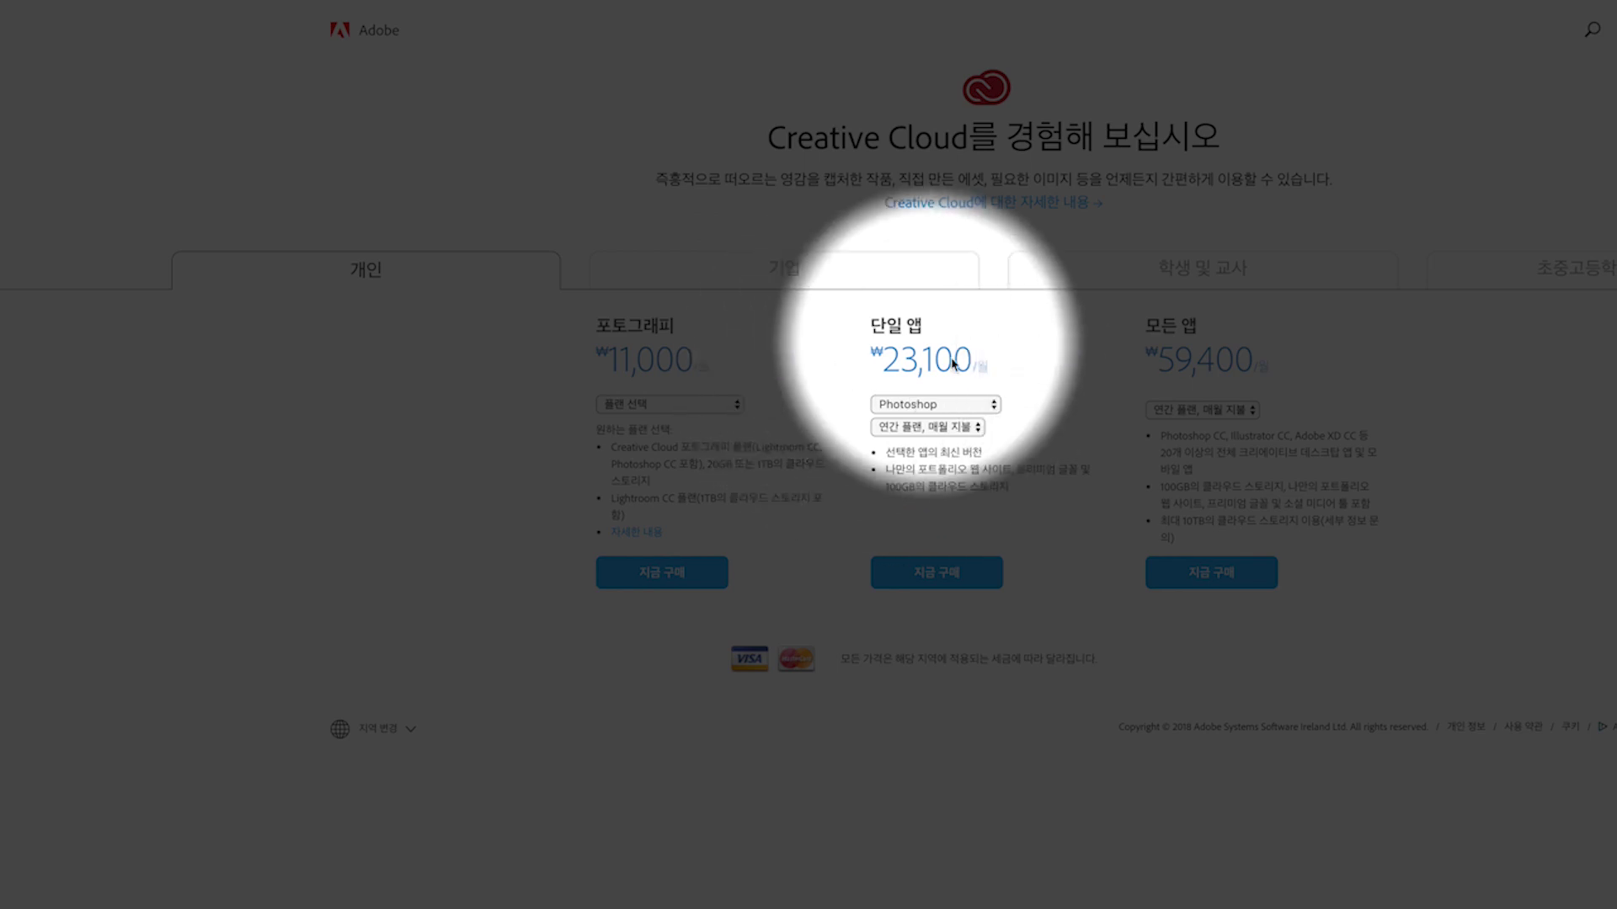
# Pick Illustrator as the single app and highlight the ₩11,000 and ₩23,100 prices.
pyautogui.click(926, 405)
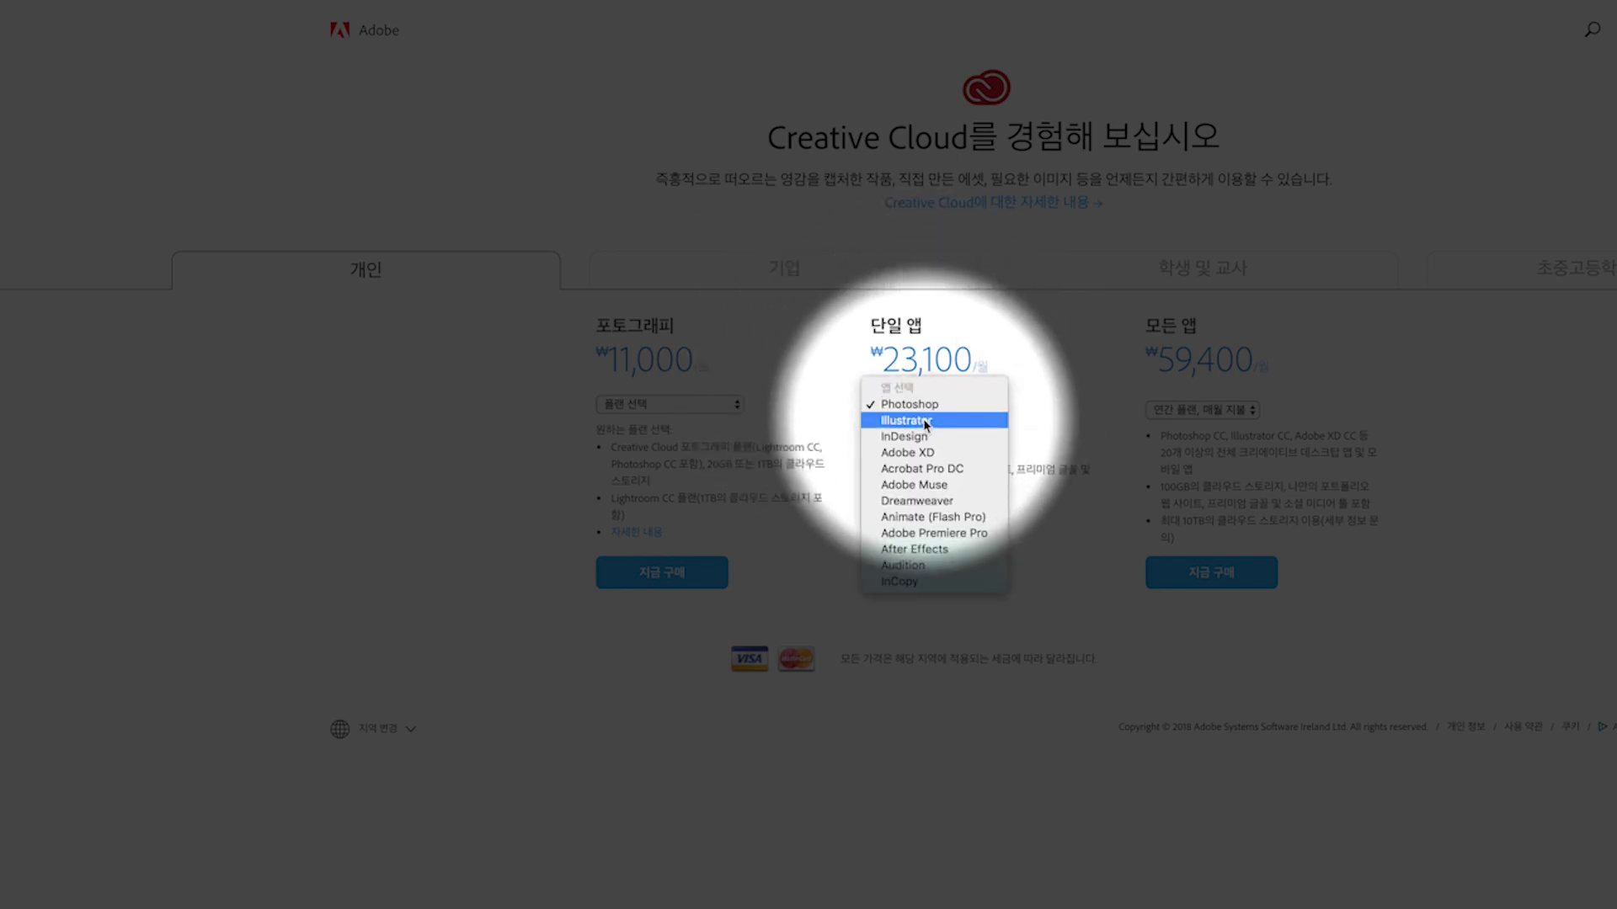
pyautogui.click(914, 419)
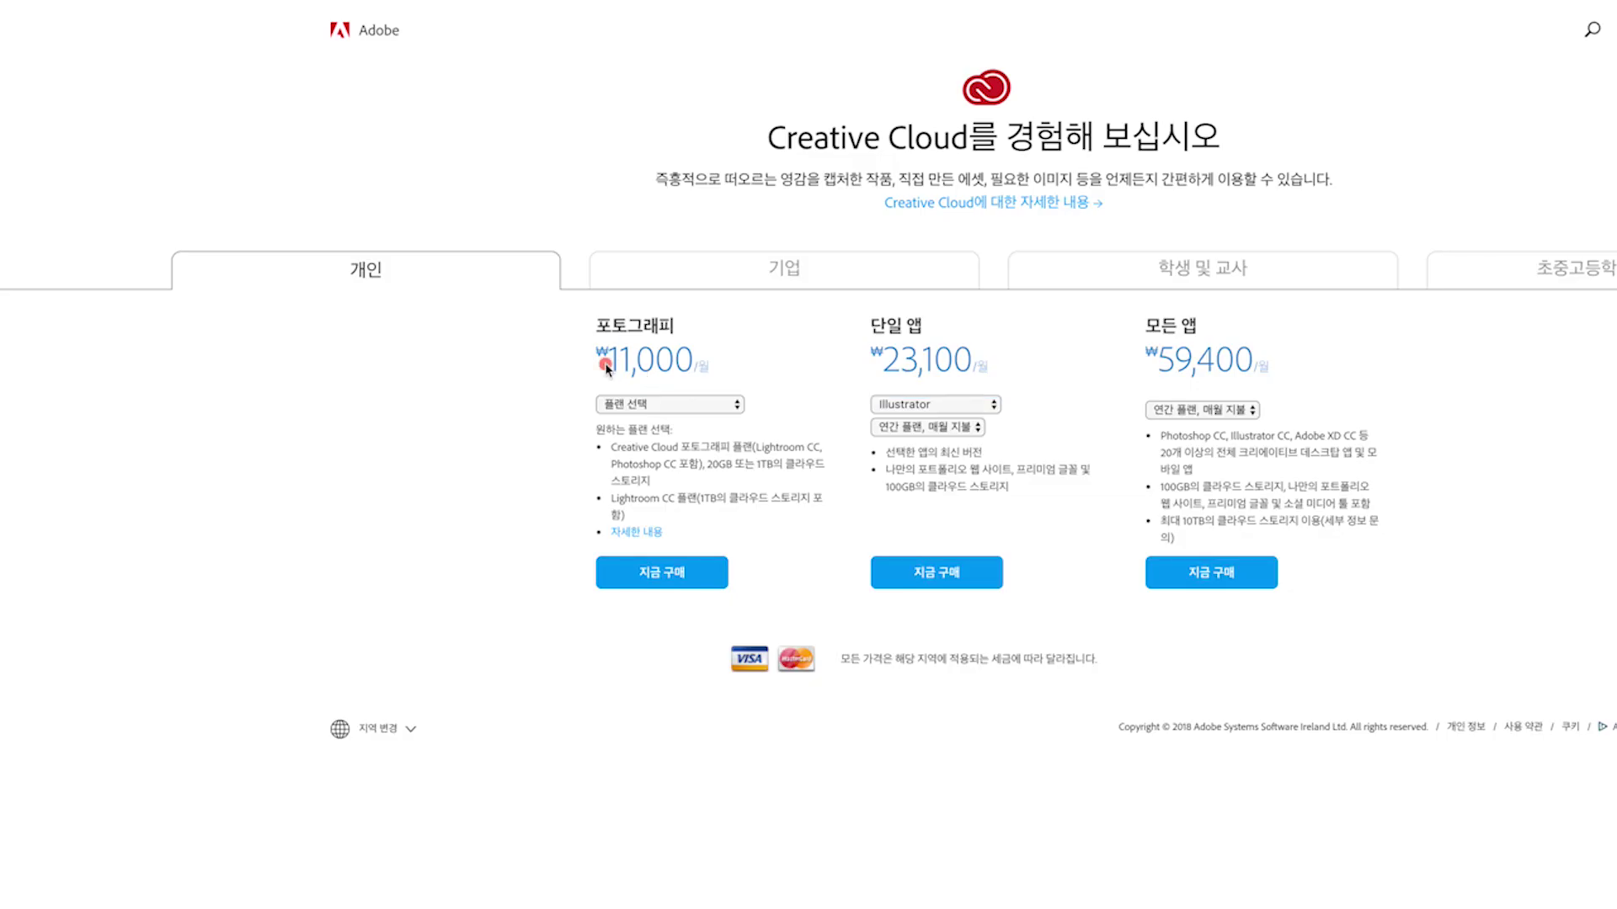
pyautogui.moveTo(598, 362); pyautogui.dragTo(692, 364)
pyautogui.moveTo(882, 362); pyautogui.dragTo(972, 364)
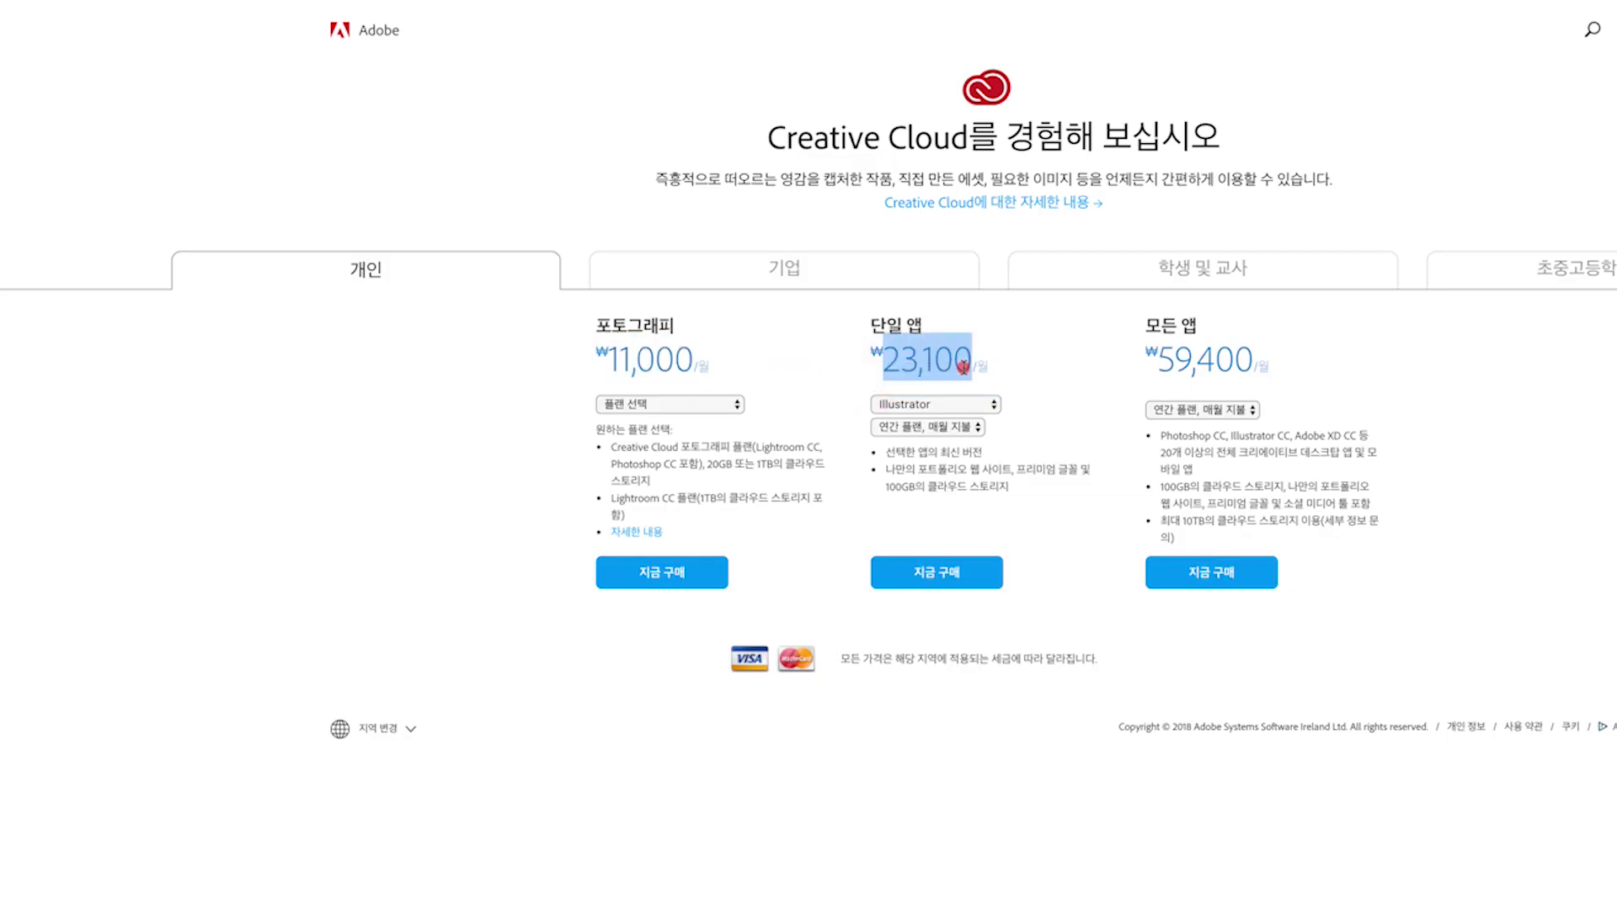
pyautogui.click(668, 320)
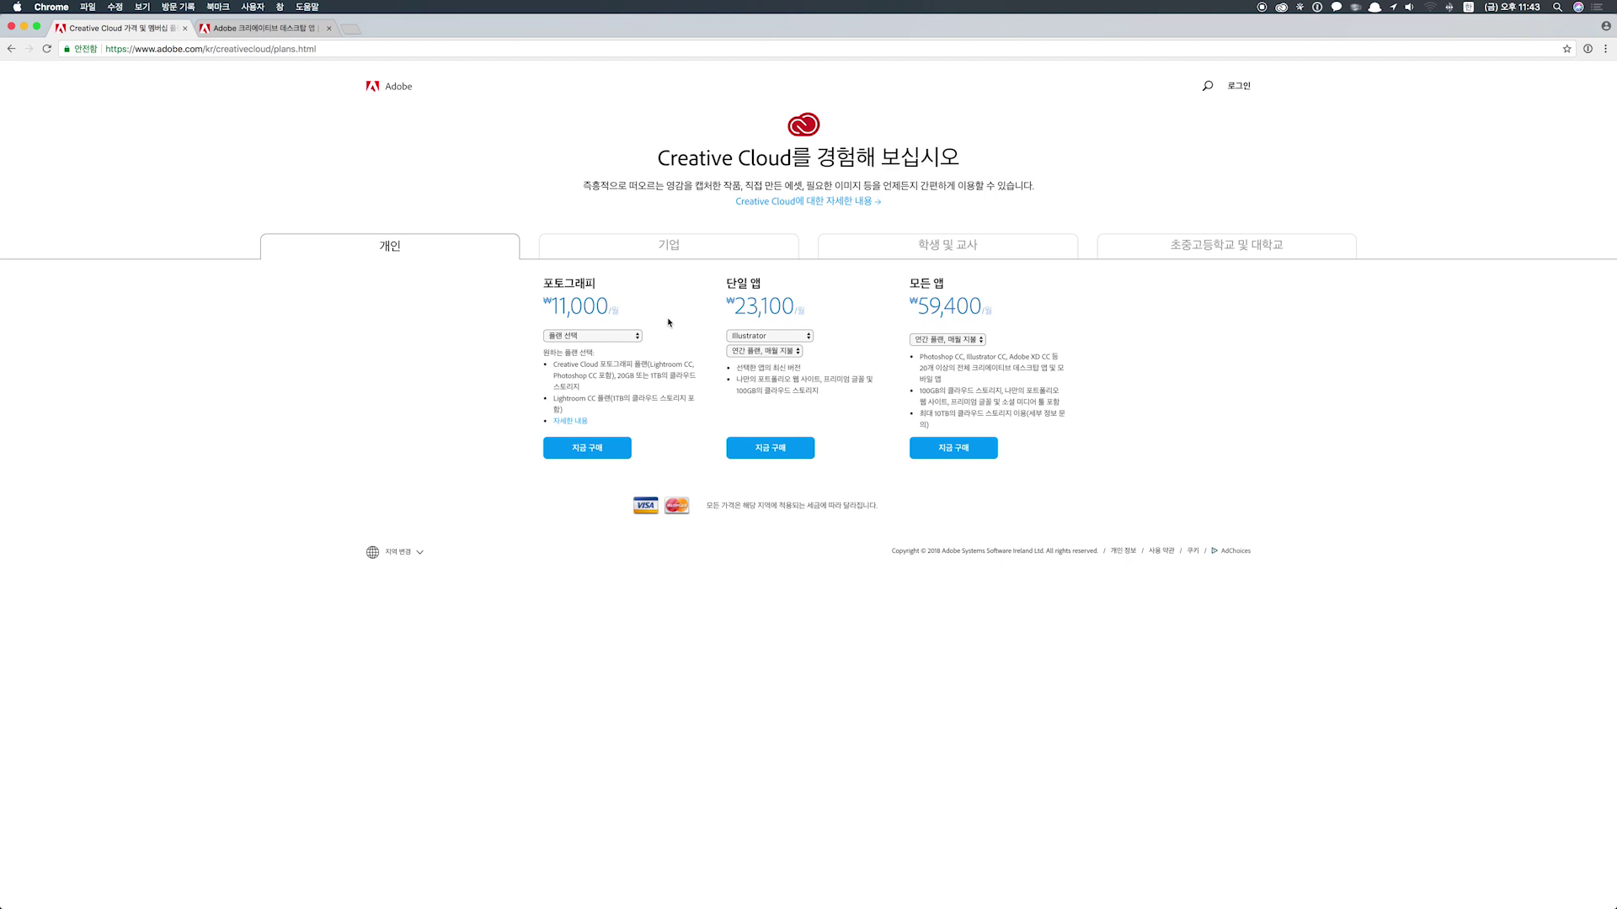
# Reopen the single-app choices to show the options, keeping Illustrator selected.
pyautogui.click(747, 338)
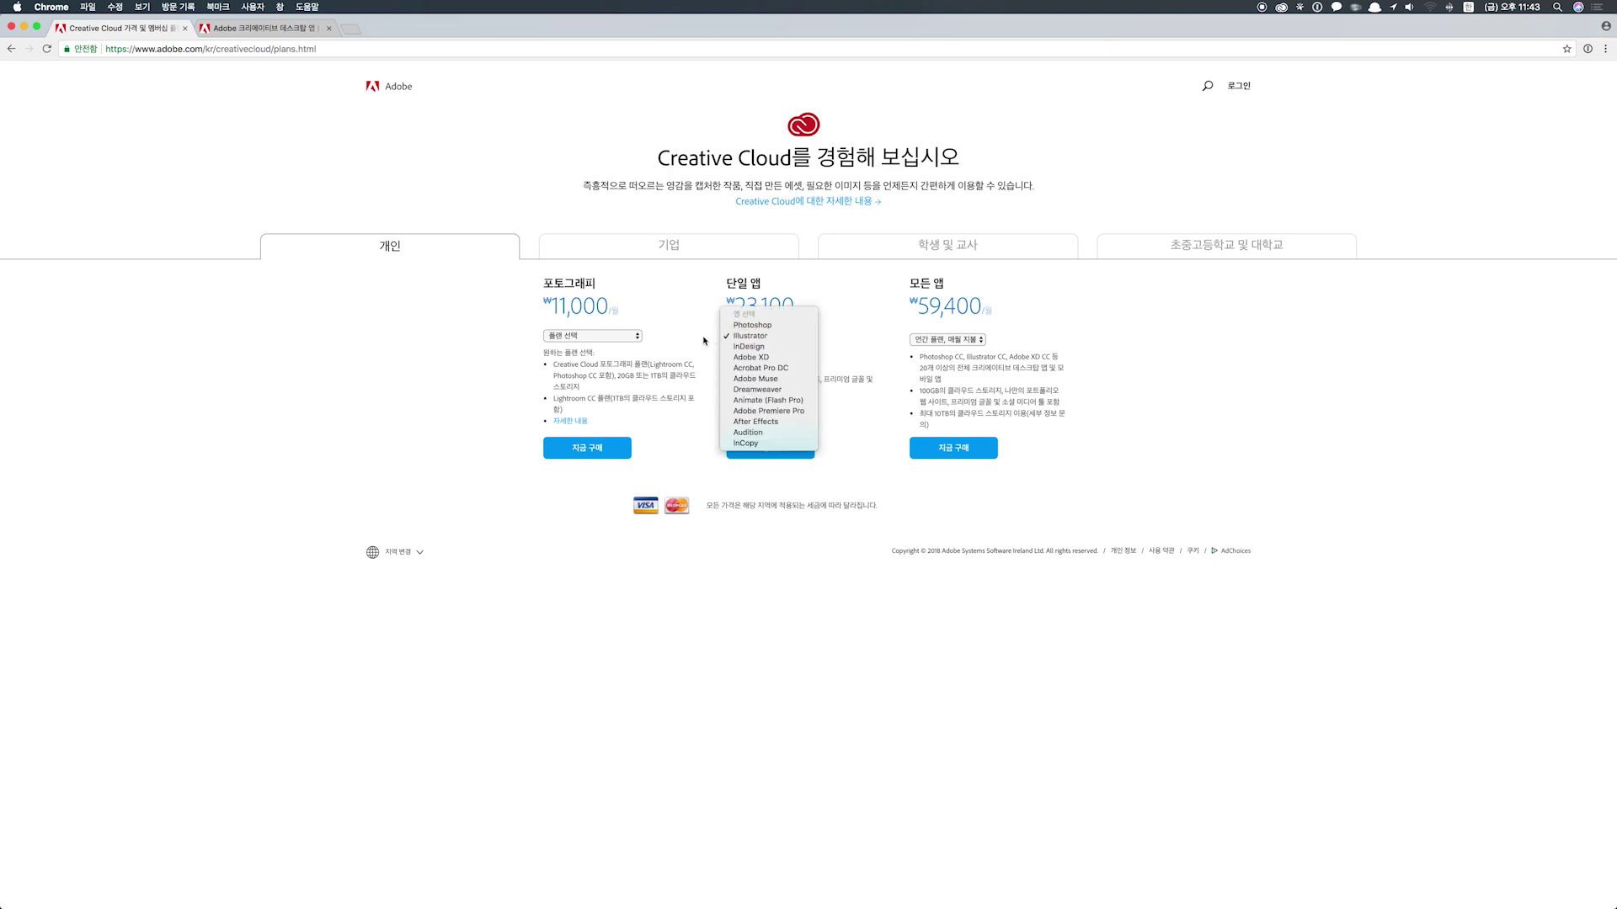
pyautogui.click(710, 342)
pyautogui.click(764, 341)
pyautogui.click(691, 335)
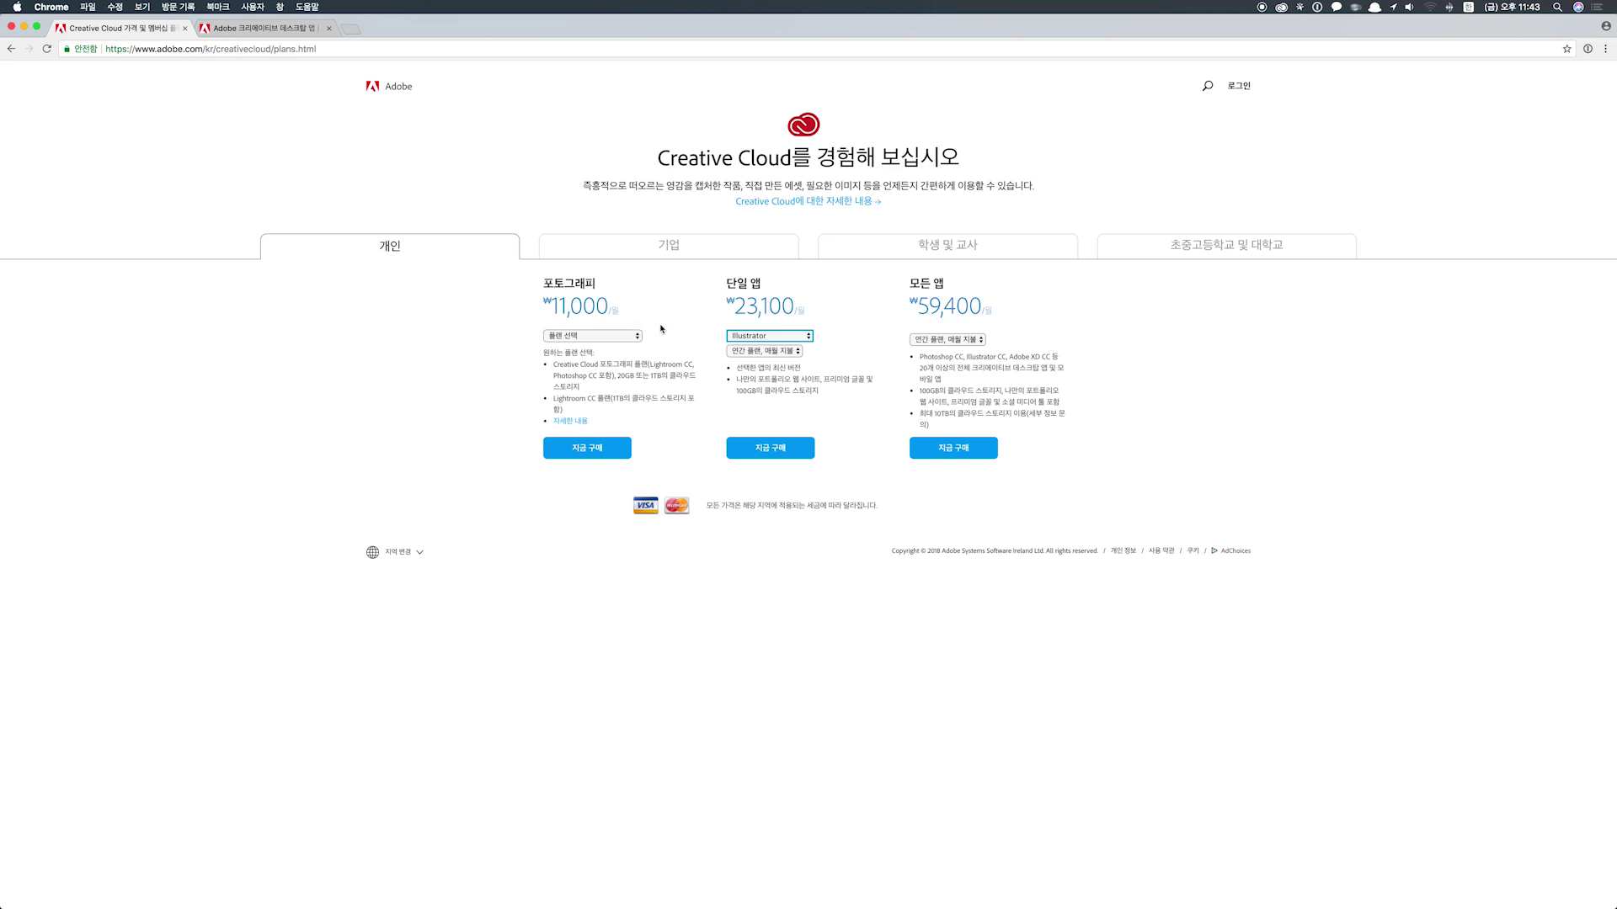
pyautogui.click(1006, 333)
# Highlight the ₩59,400 All Apps price, then switch its billing to annual prepaid (₩712,800).
pyautogui.moveTo(918, 313); pyautogui.dragTo(981, 313)
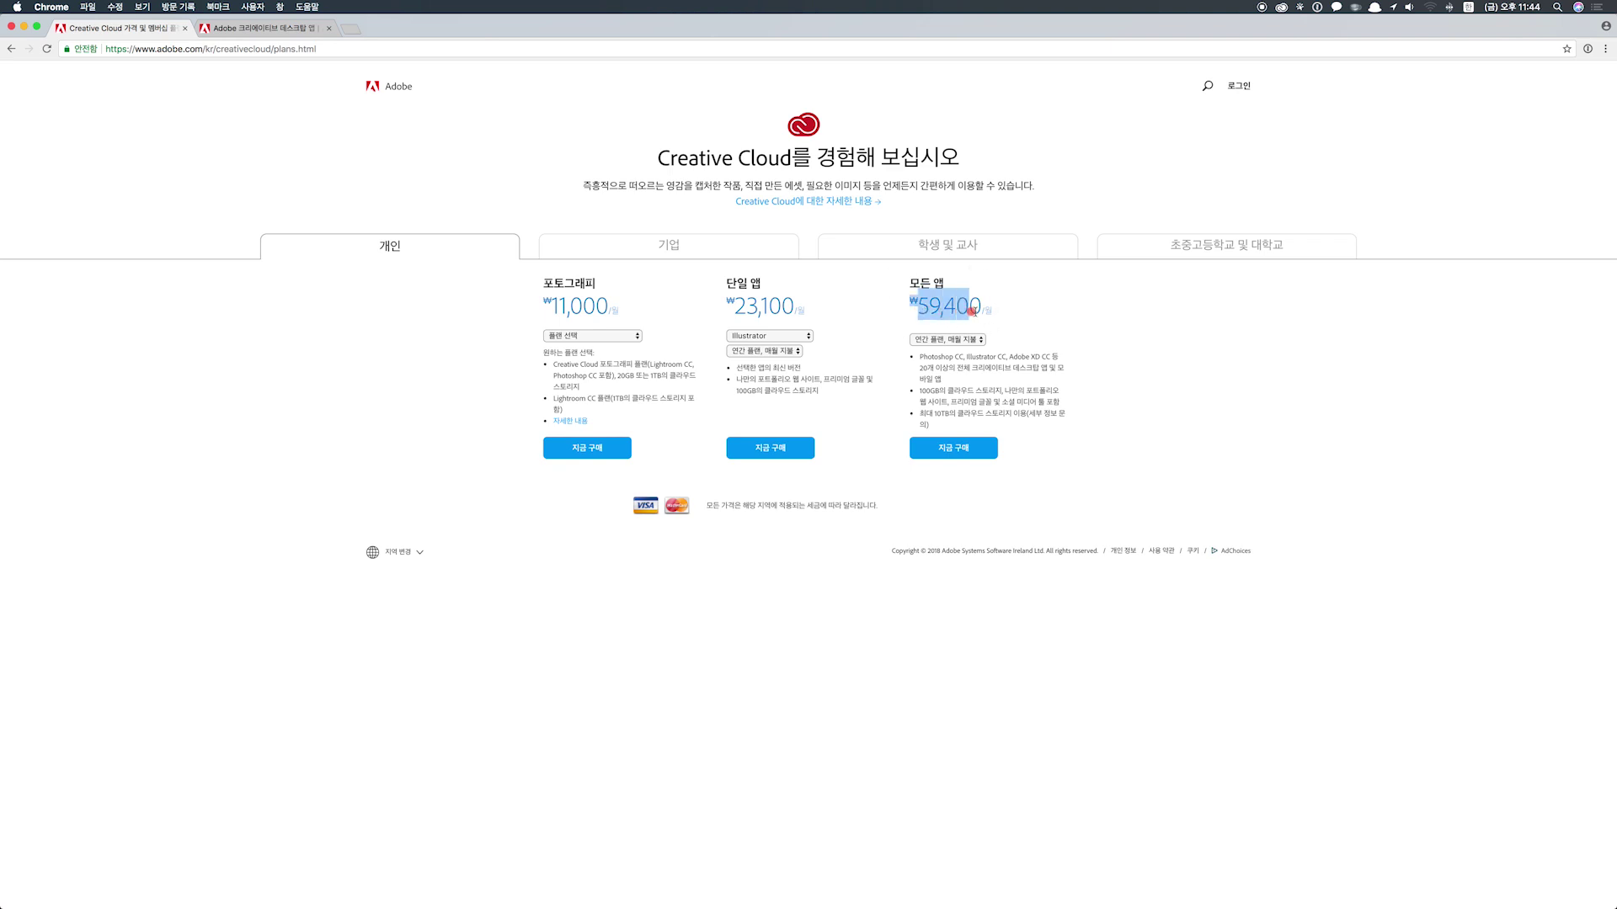
pyautogui.click(960, 339)
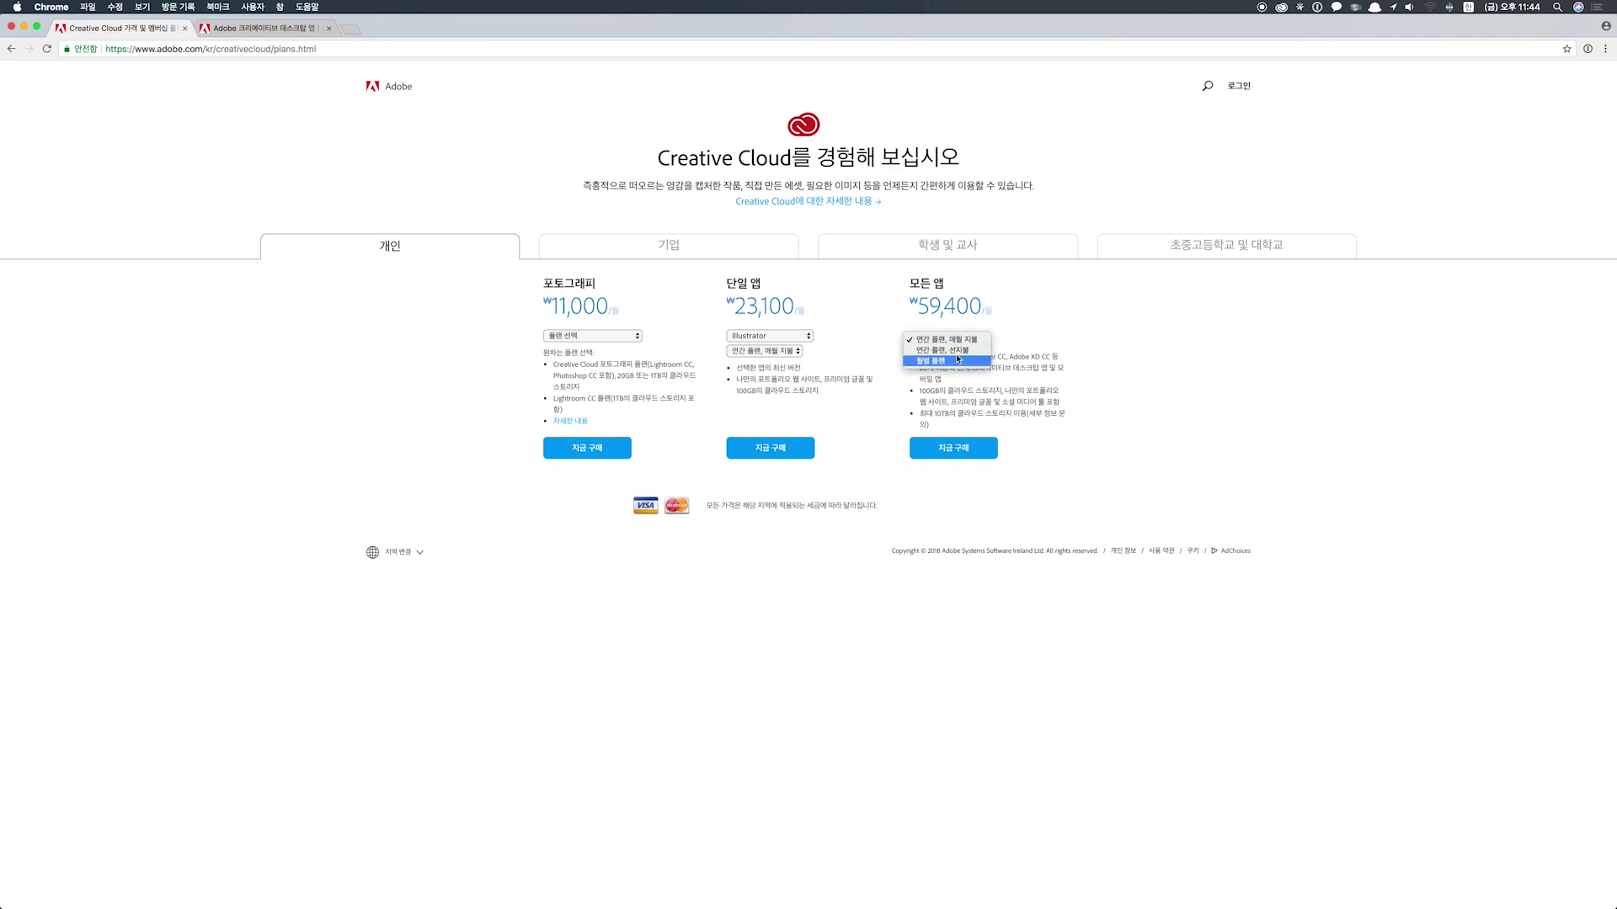
pyautogui.click(965, 350)
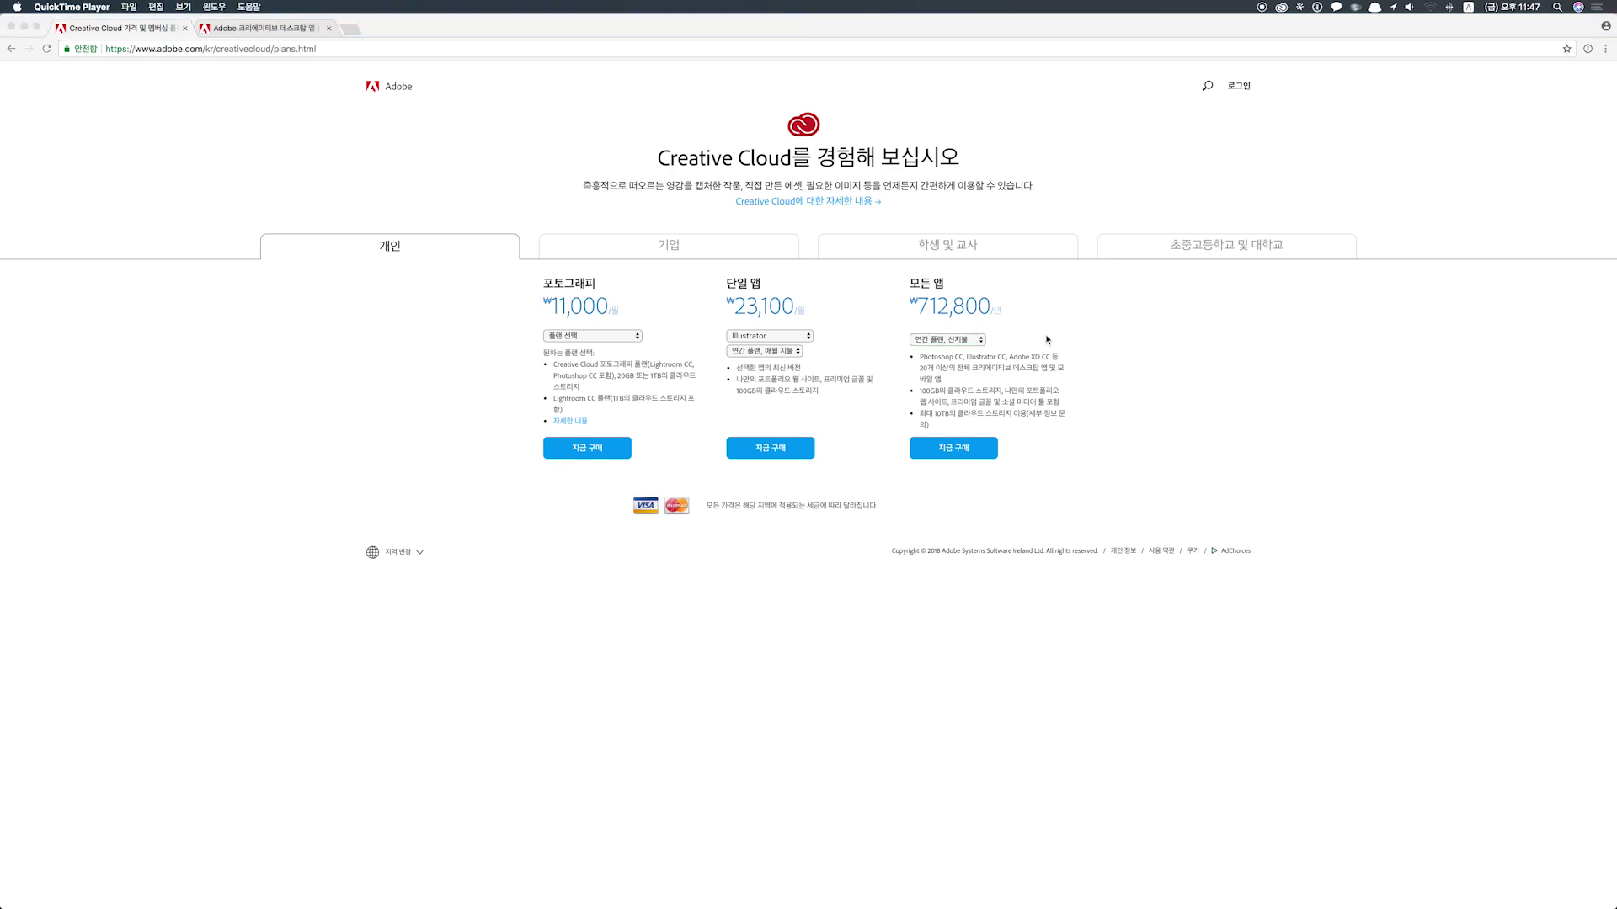
# Show student and teacher plans and set All Apps to annual prepaid billing (₩277,200).
pyautogui.click(947, 245)
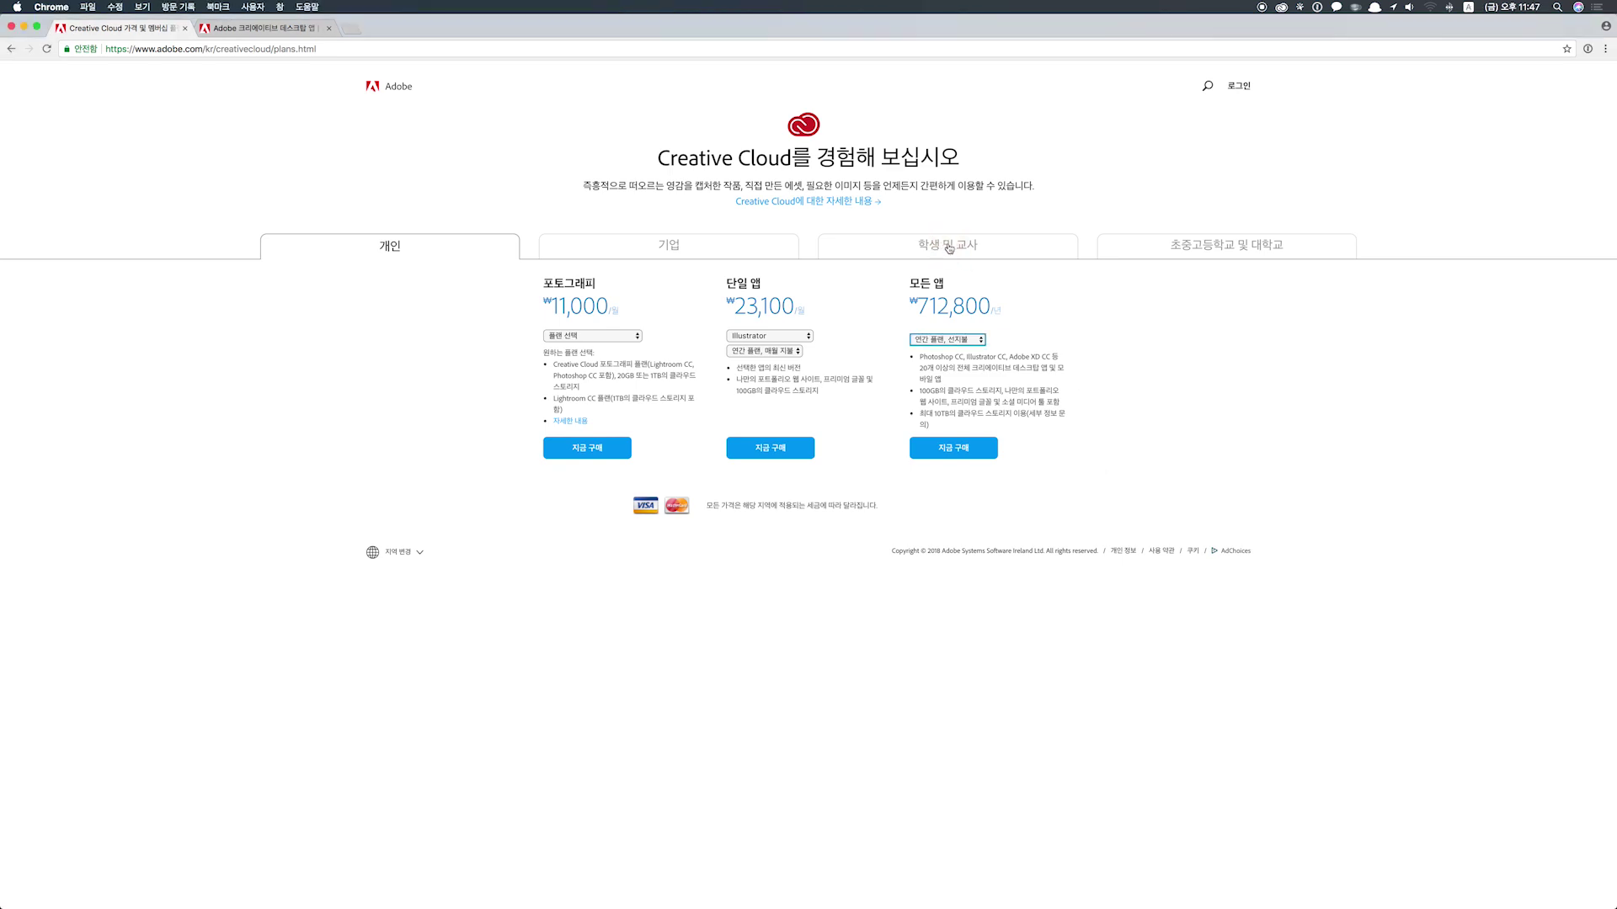
pyautogui.click(950, 247)
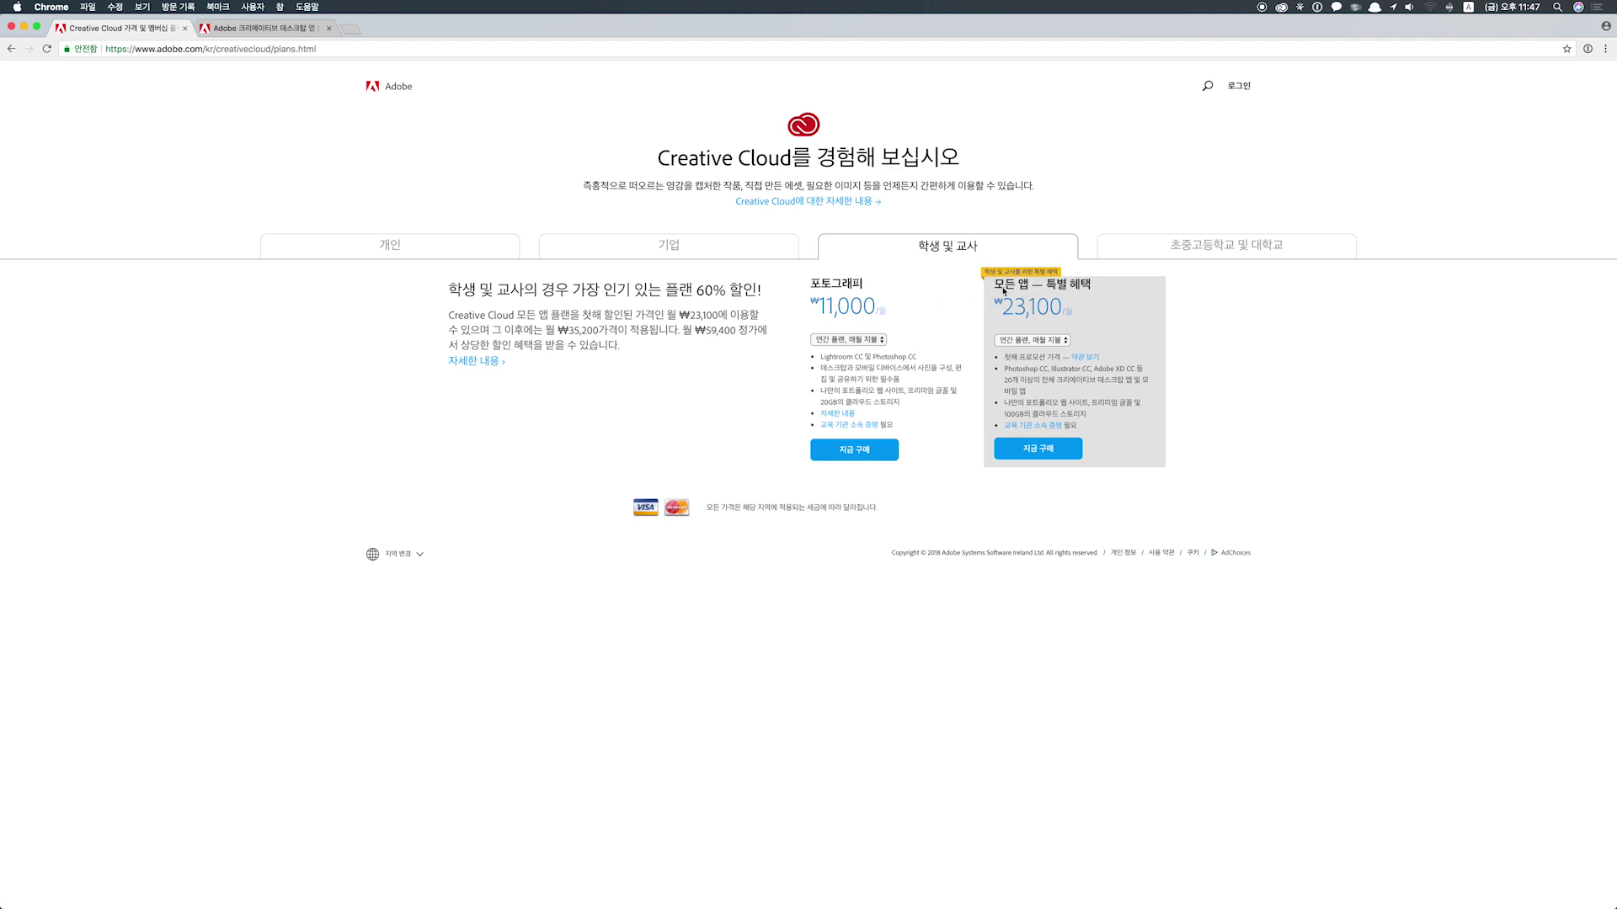
pyautogui.moveTo(1013, 290)
pyautogui.mouseDown()
pyautogui.moveTo(1002, 314)
pyautogui.moveTo(1058, 330)
pyautogui.mouseUp()
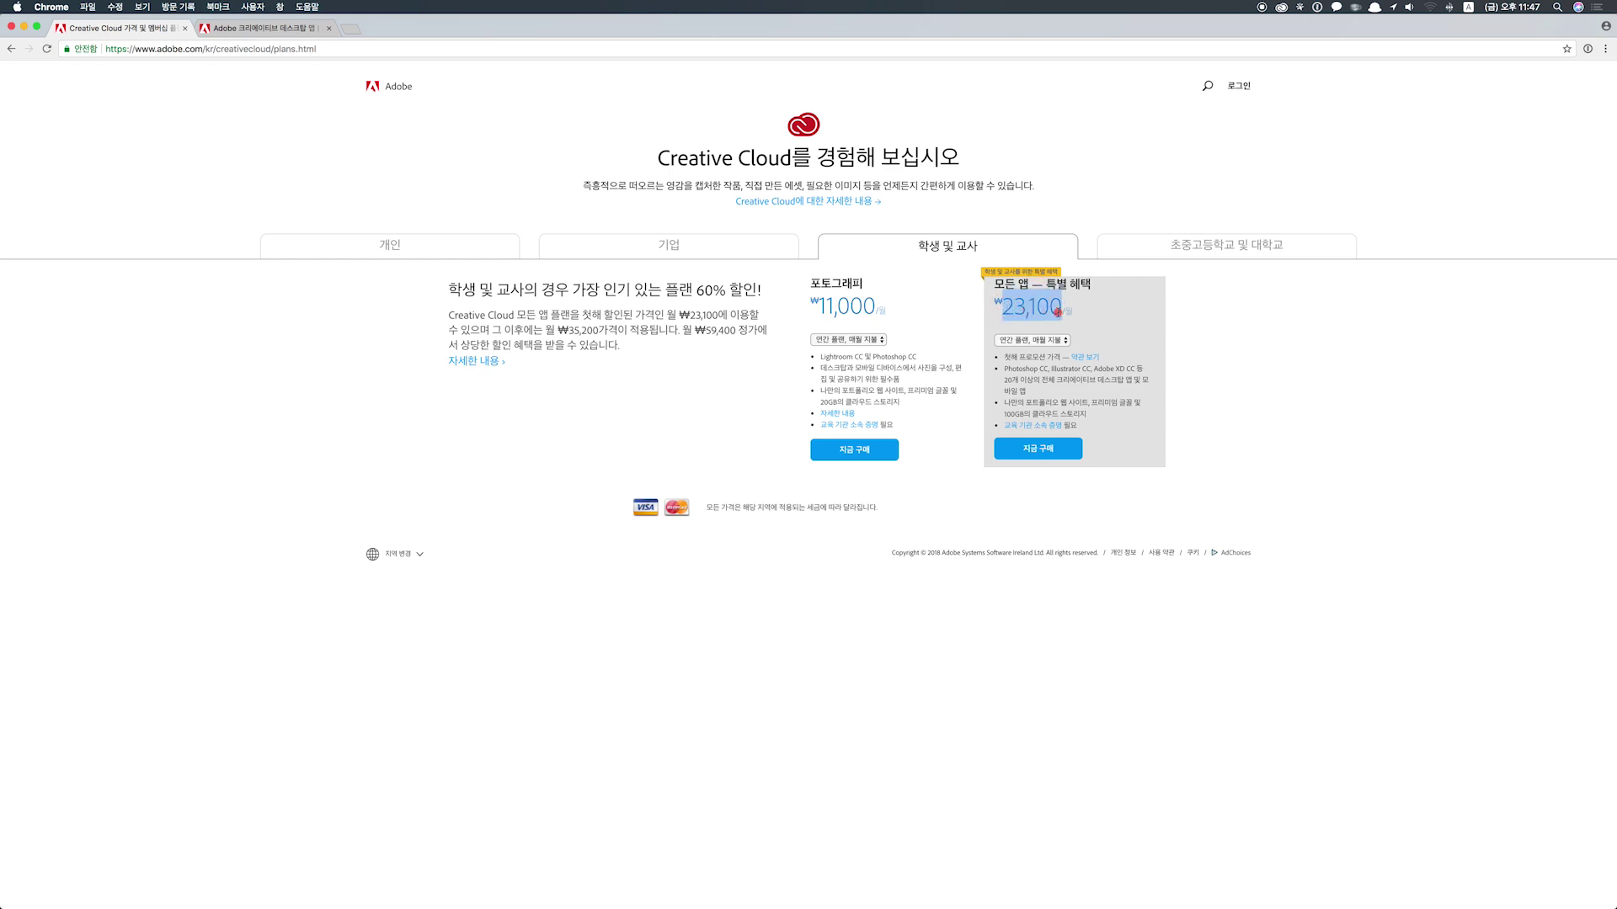
pyautogui.click(1032, 340)
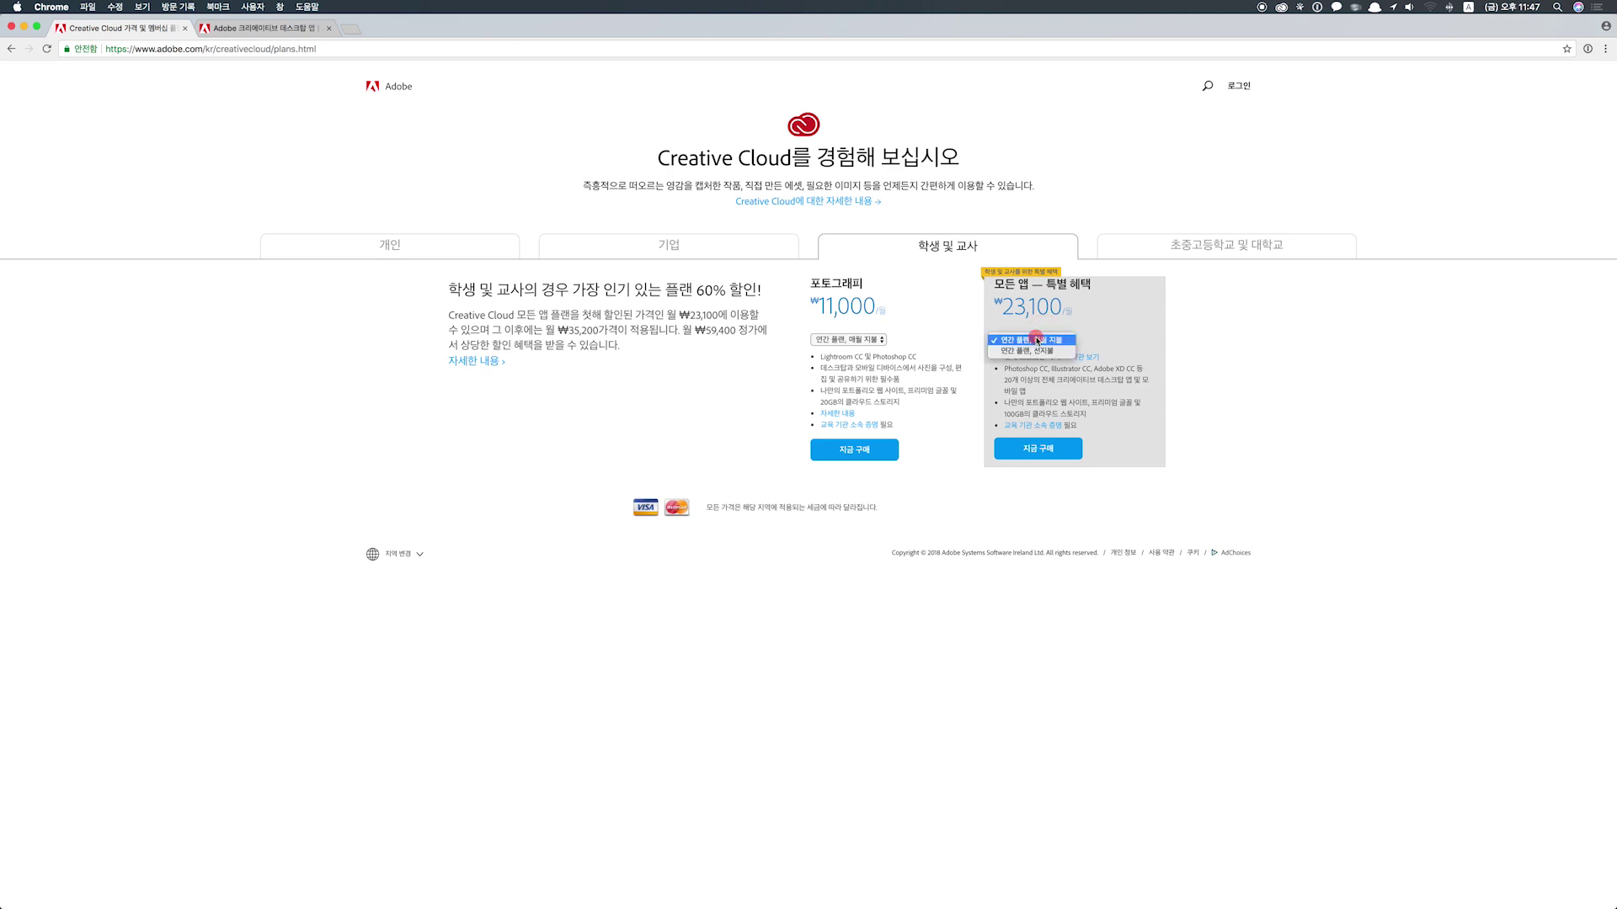
pyautogui.click(1033, 352)
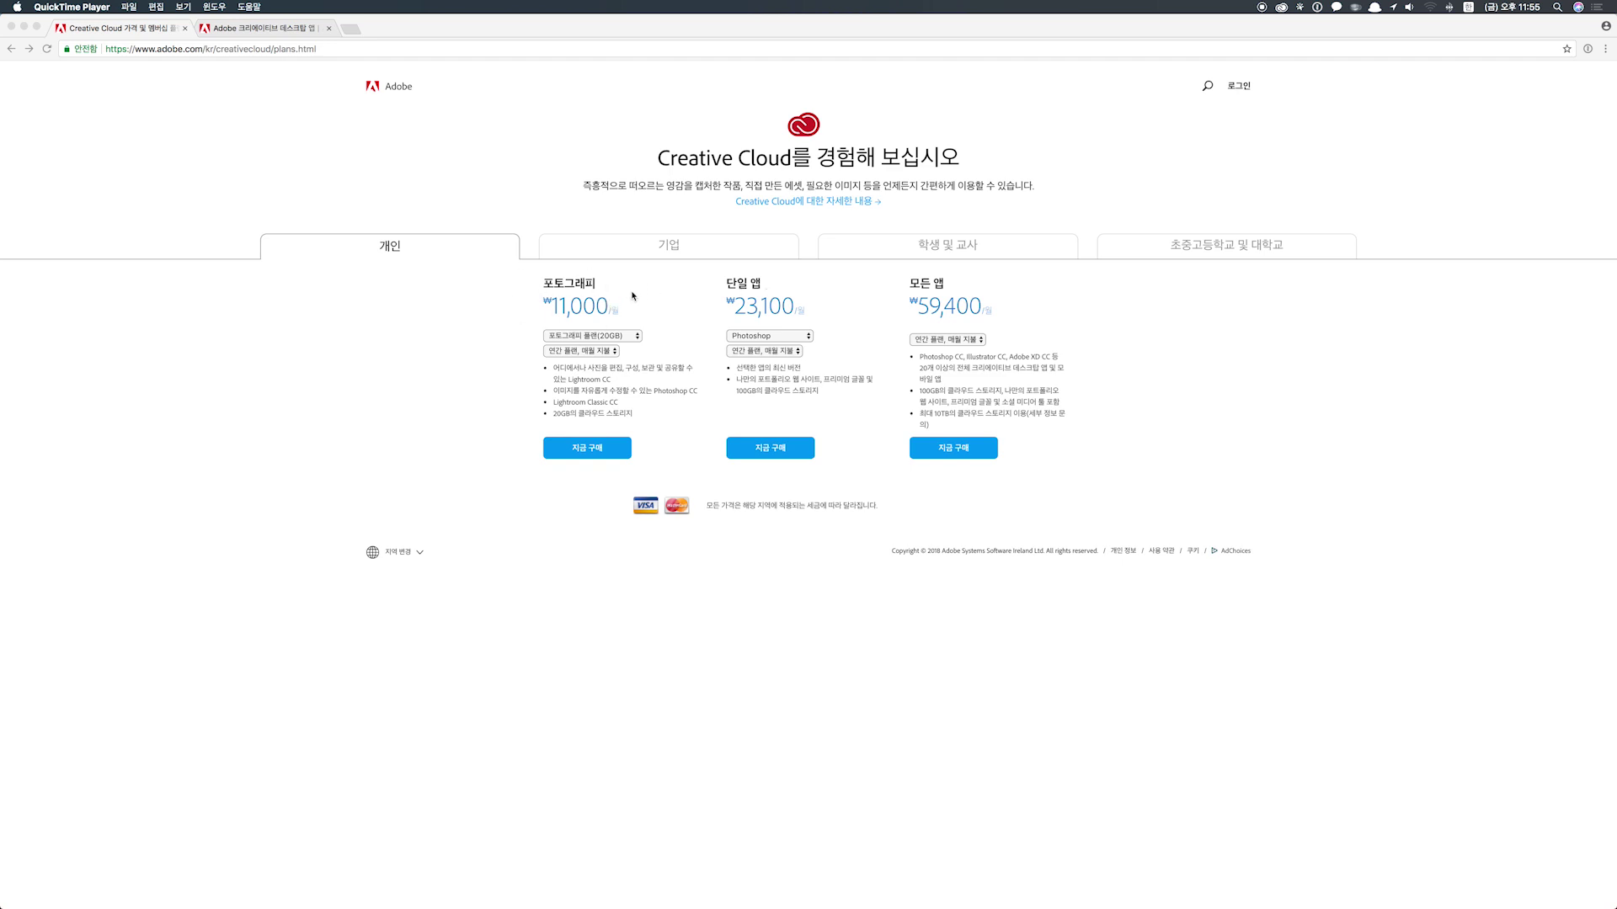
# Buy the Photography plan and change its checkout billing to annual prepaid.
pyautogui.click(589, 450)
pyautogui.click(588, 456)
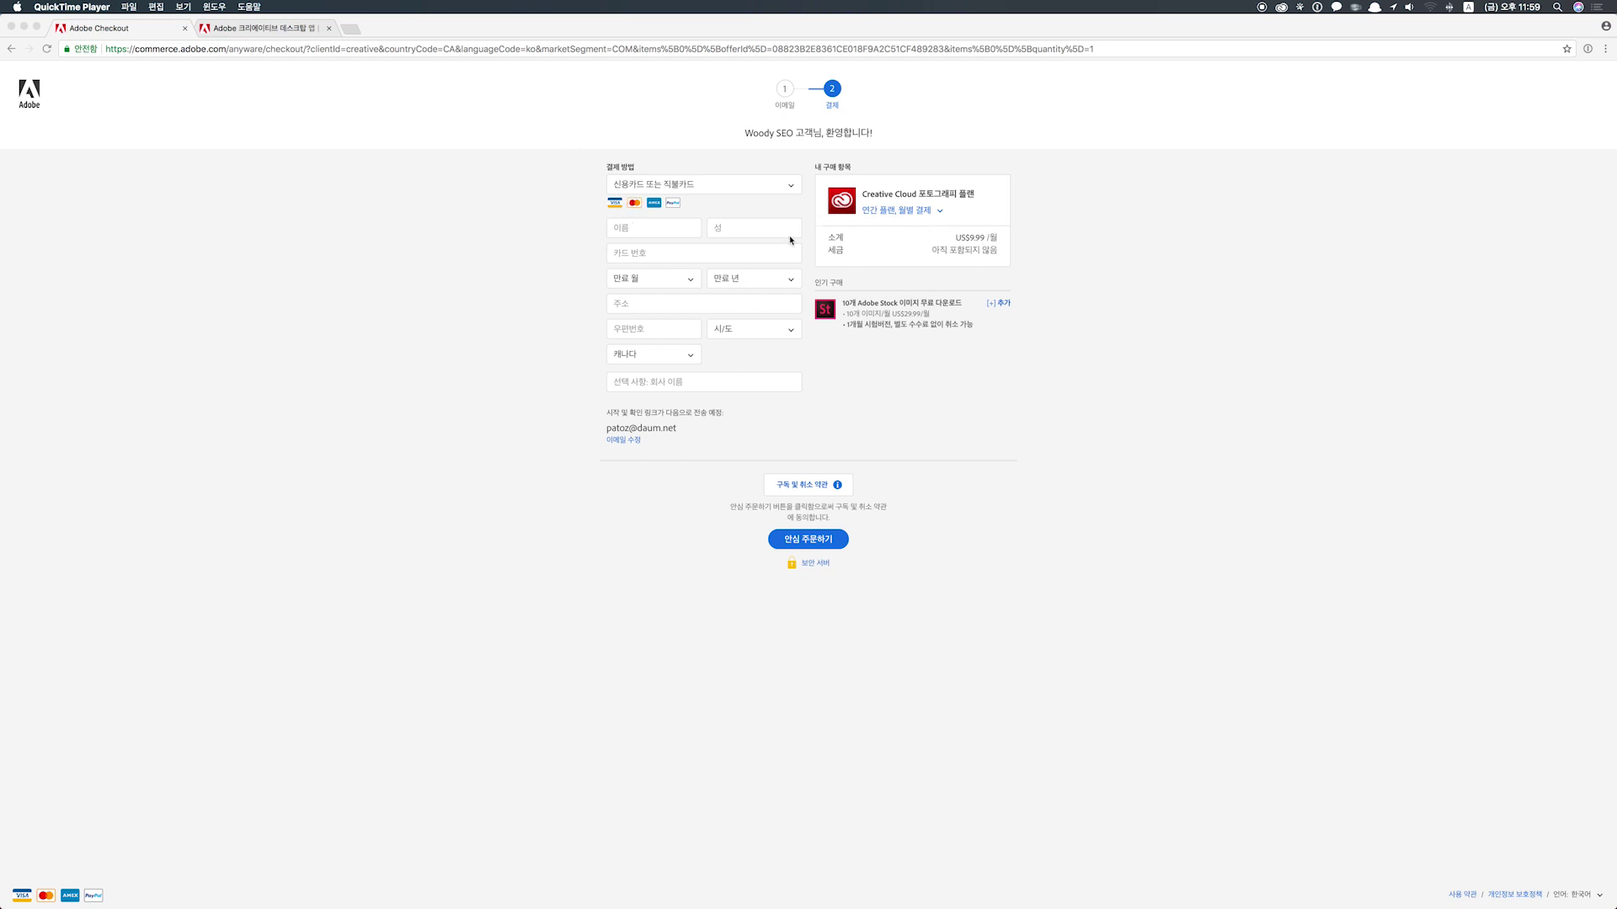
pyautogui.click(923, 214)
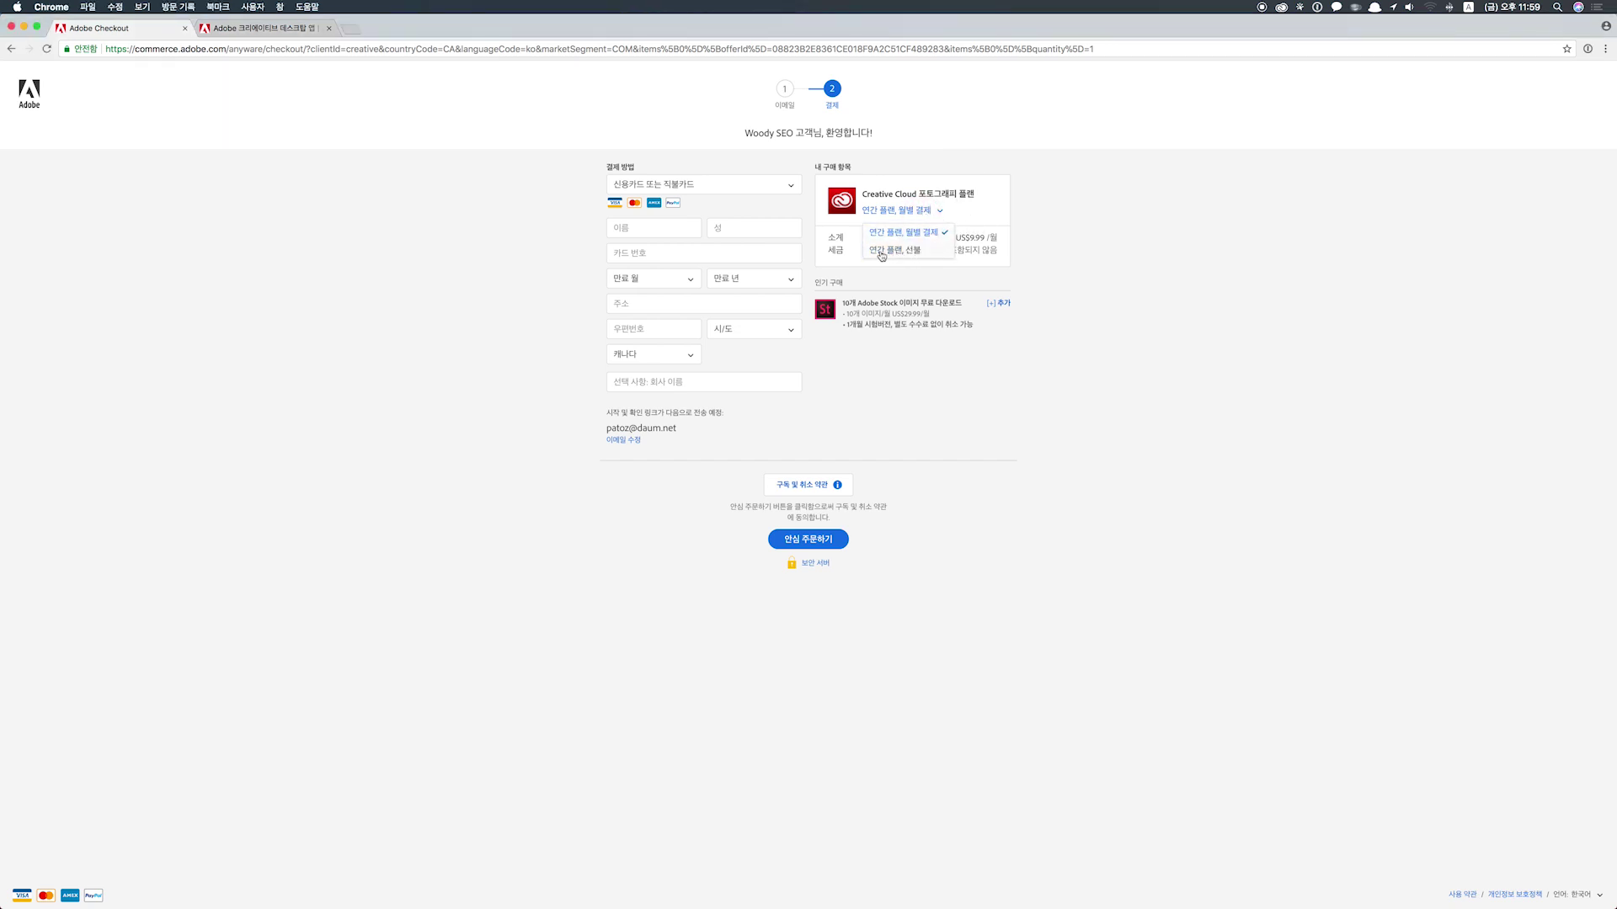
pyautogui.click(907, 252)
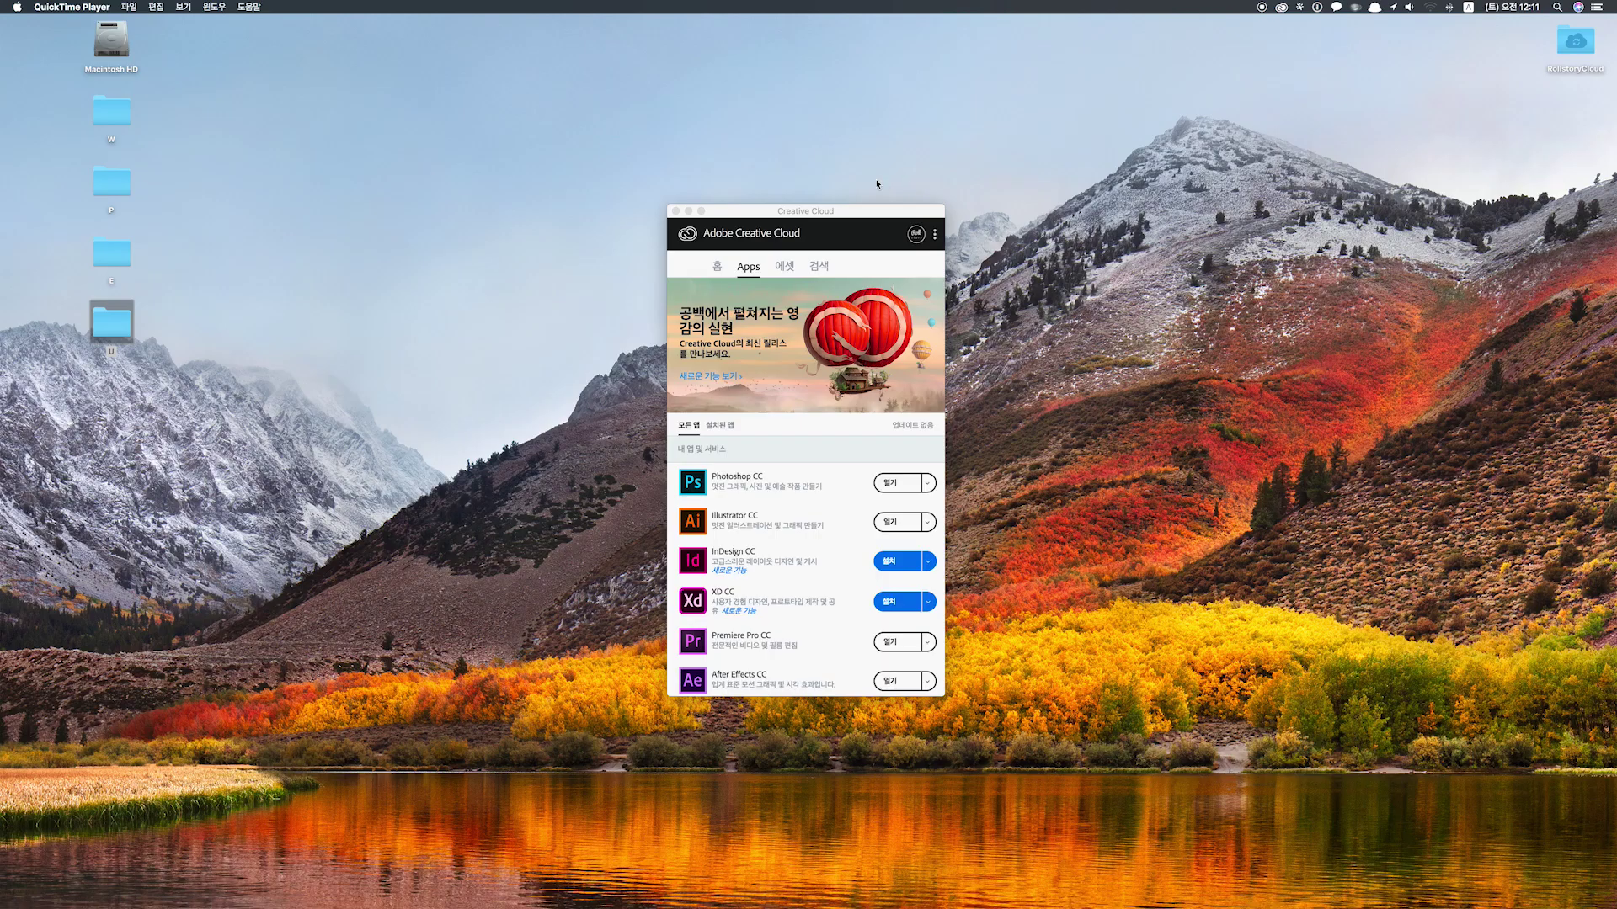
pyautogui.moveTo(783, 213); pyautogui.dragTo(779, 214)
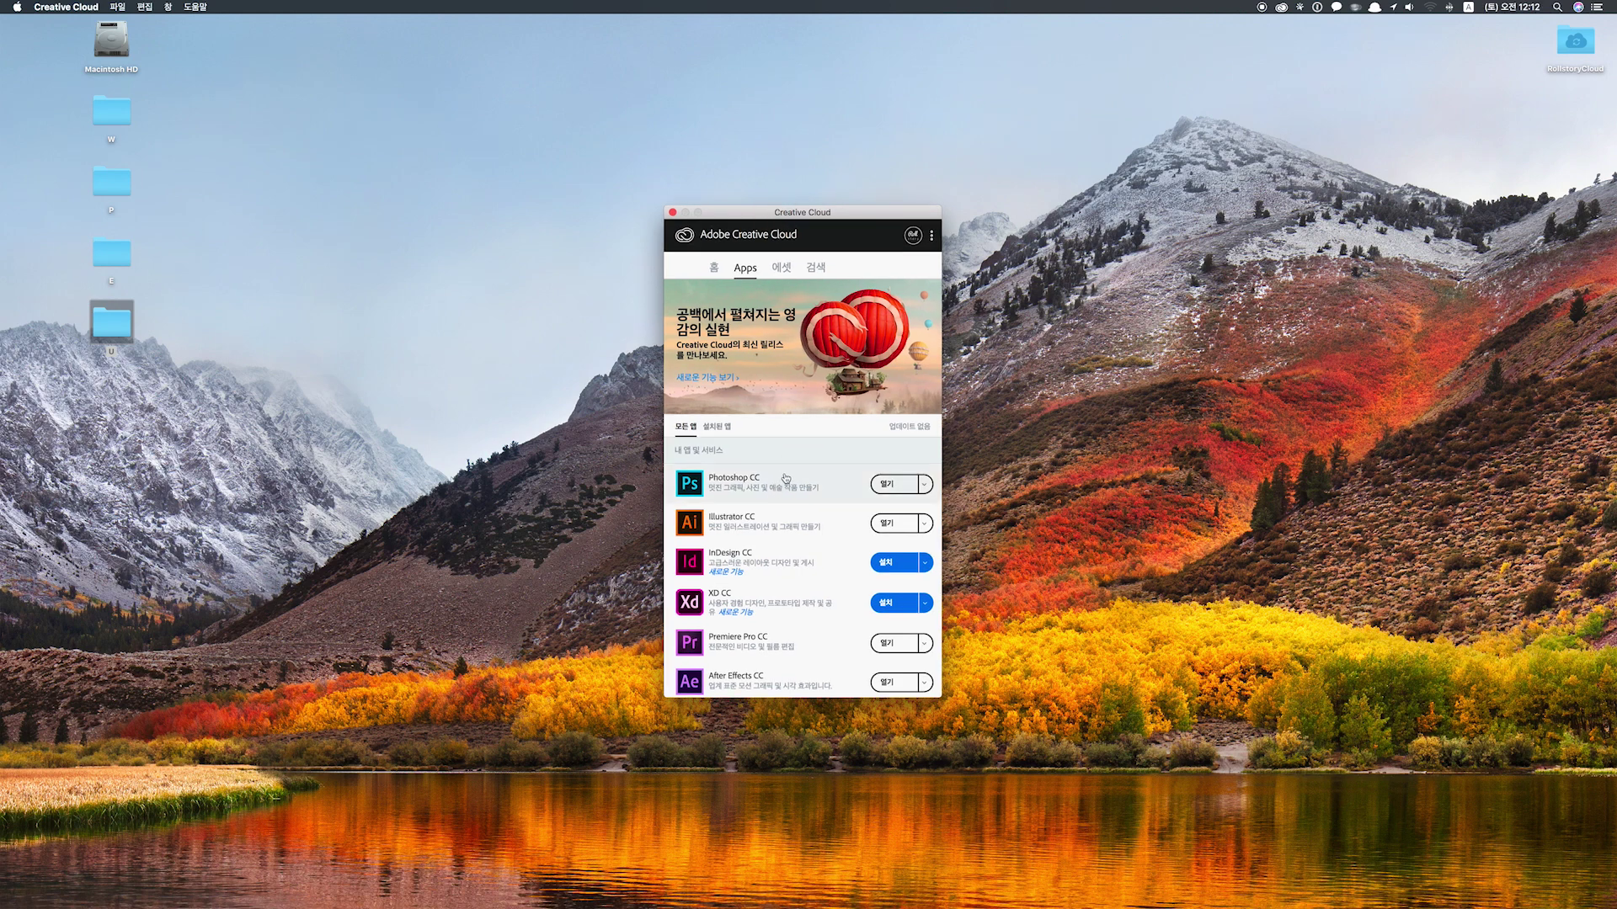
pyautogui.scroll(-2, 799, 501)
pyautogui.scroll(-3, 798, 500)
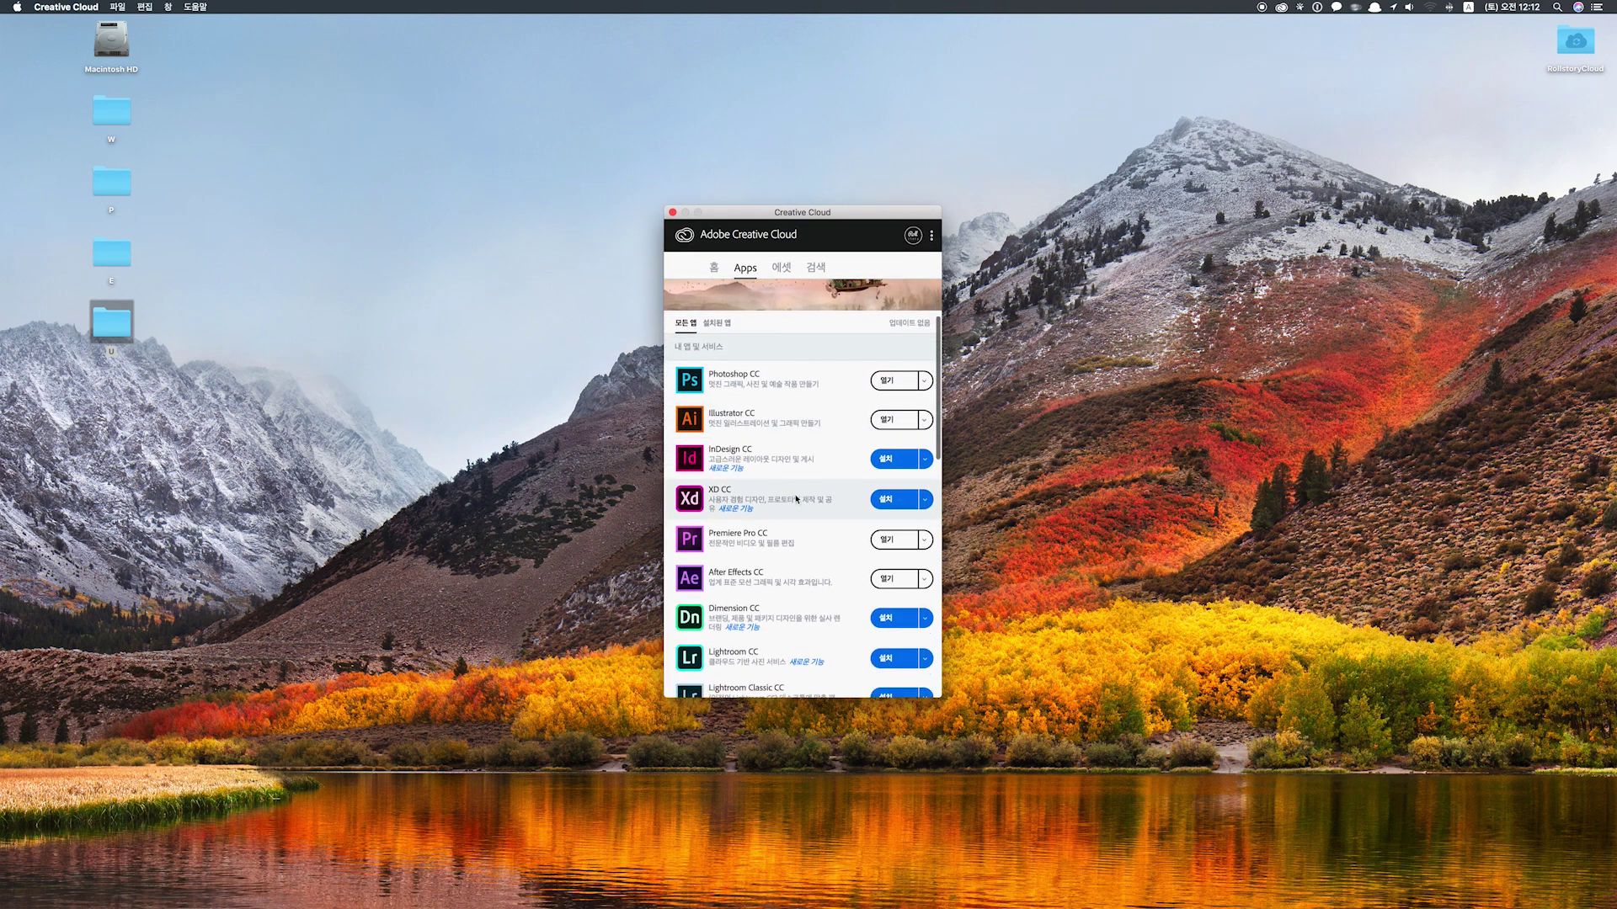
pyautogui.scroll(4, 796, 497)
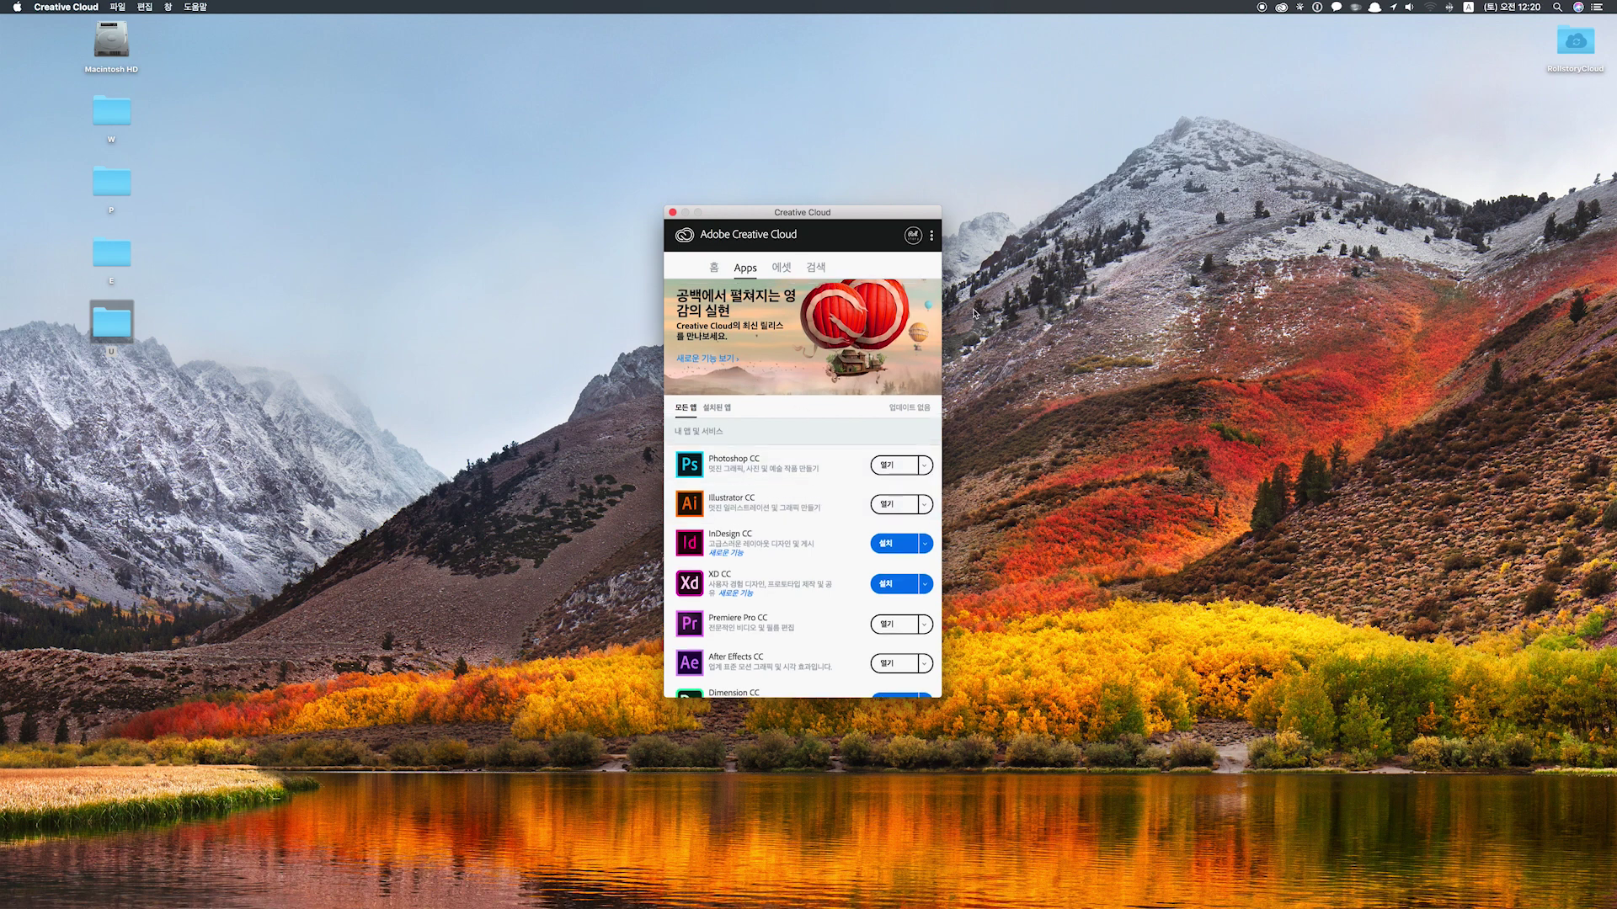
# In Creative Cloud preferences, set the app language to English (International) and return to apps.
pyautogui.click(932, 236)
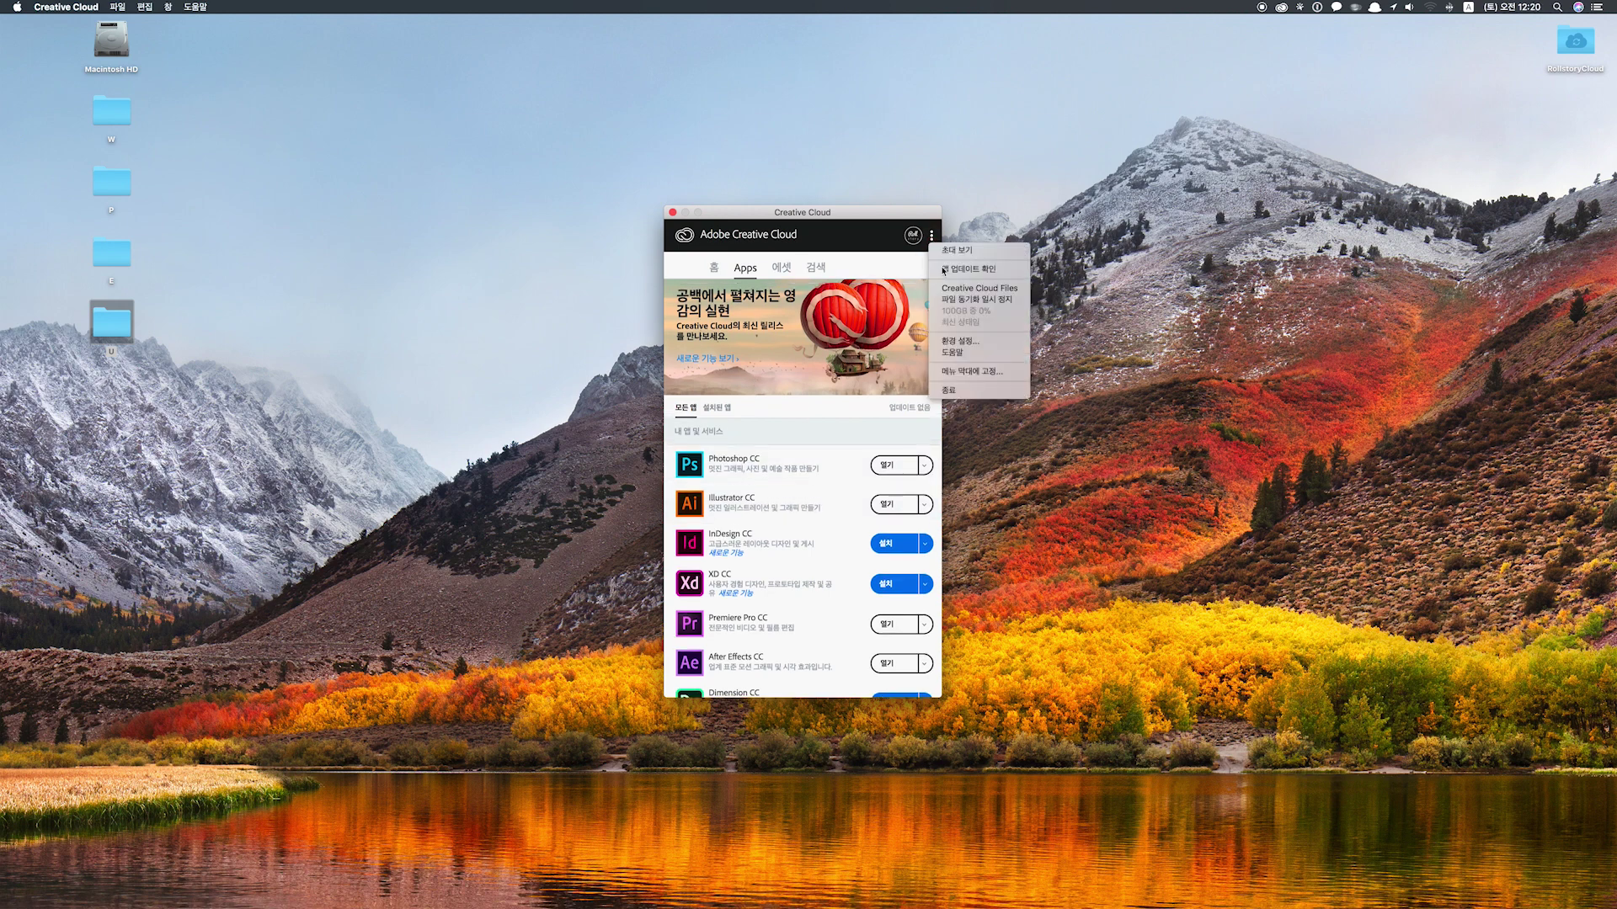
pyautogui.click(968, 341)
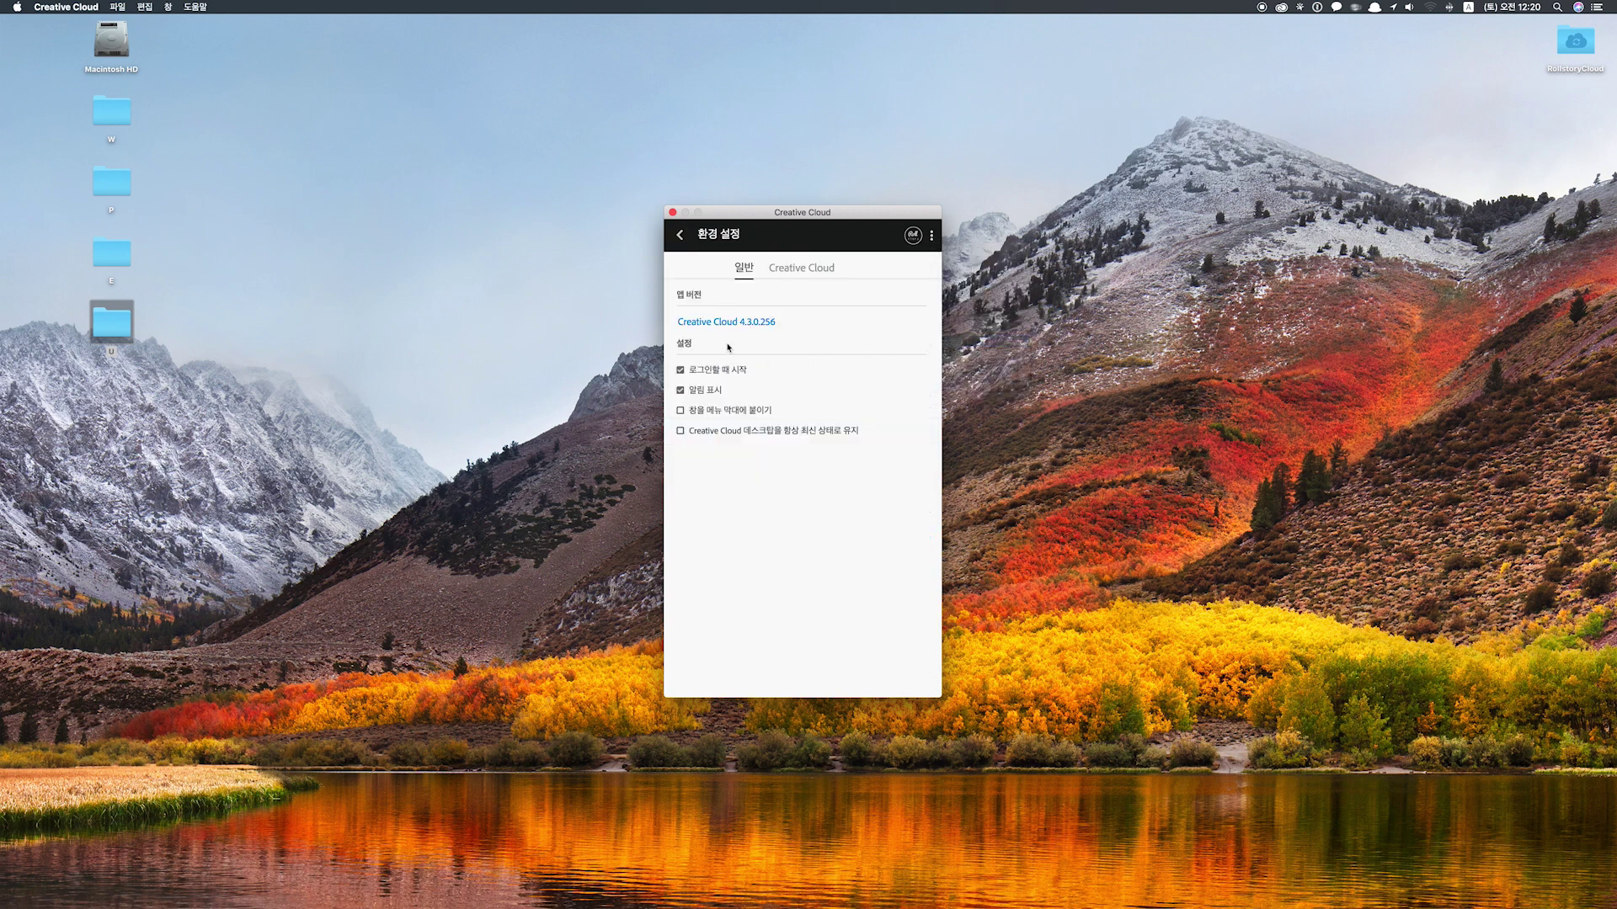
pyautogui.click(800, 271)
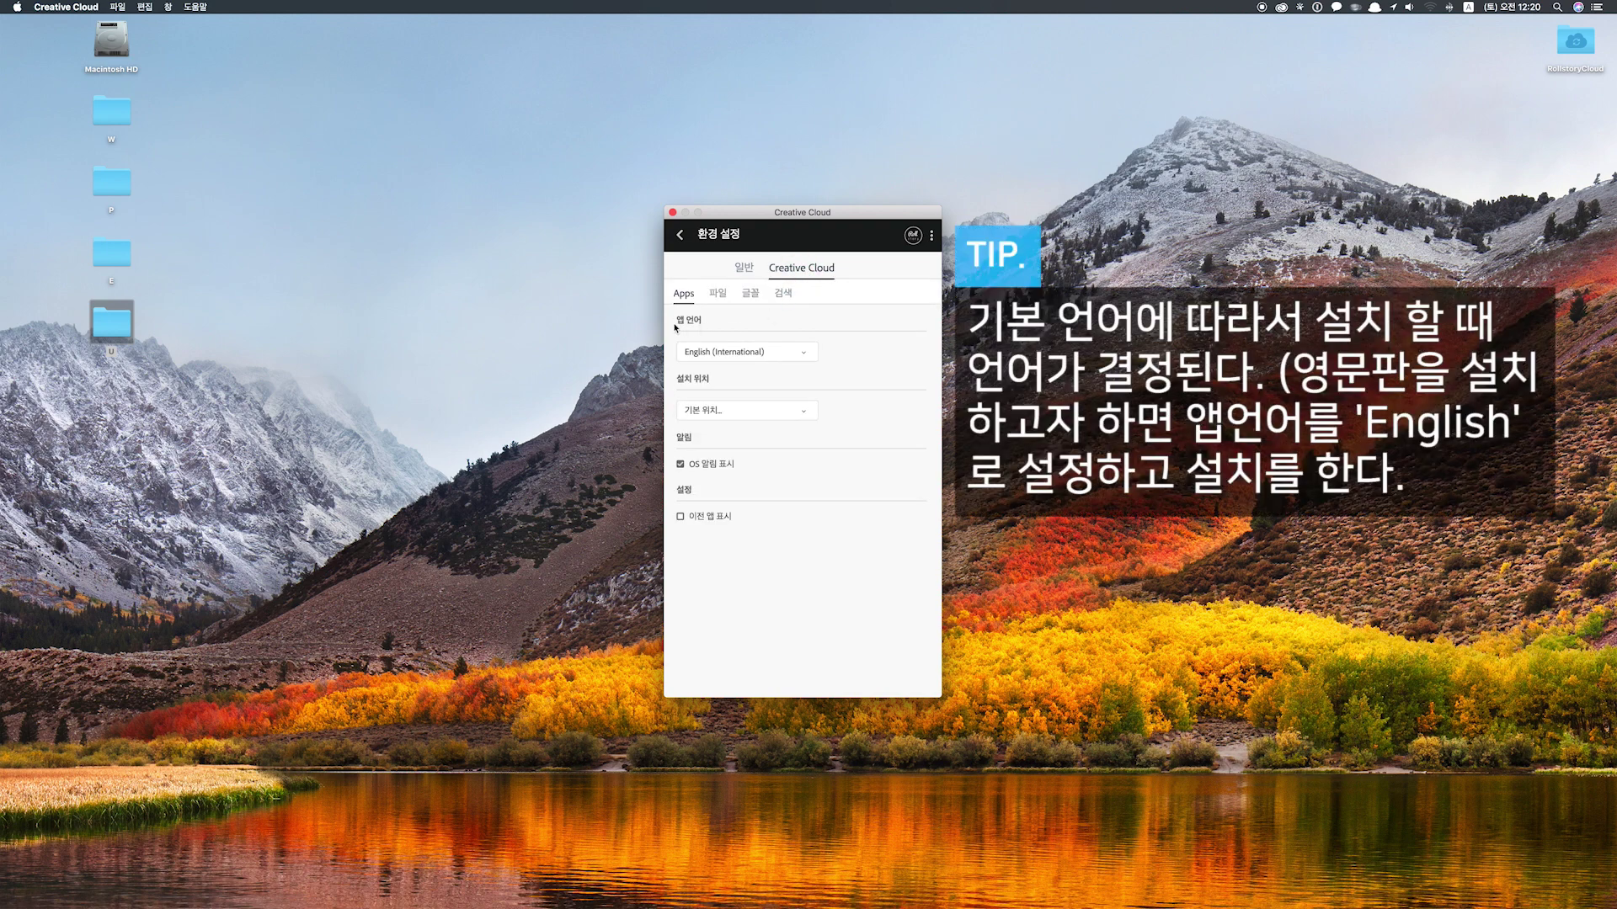
pyautogui.click(713, 352)
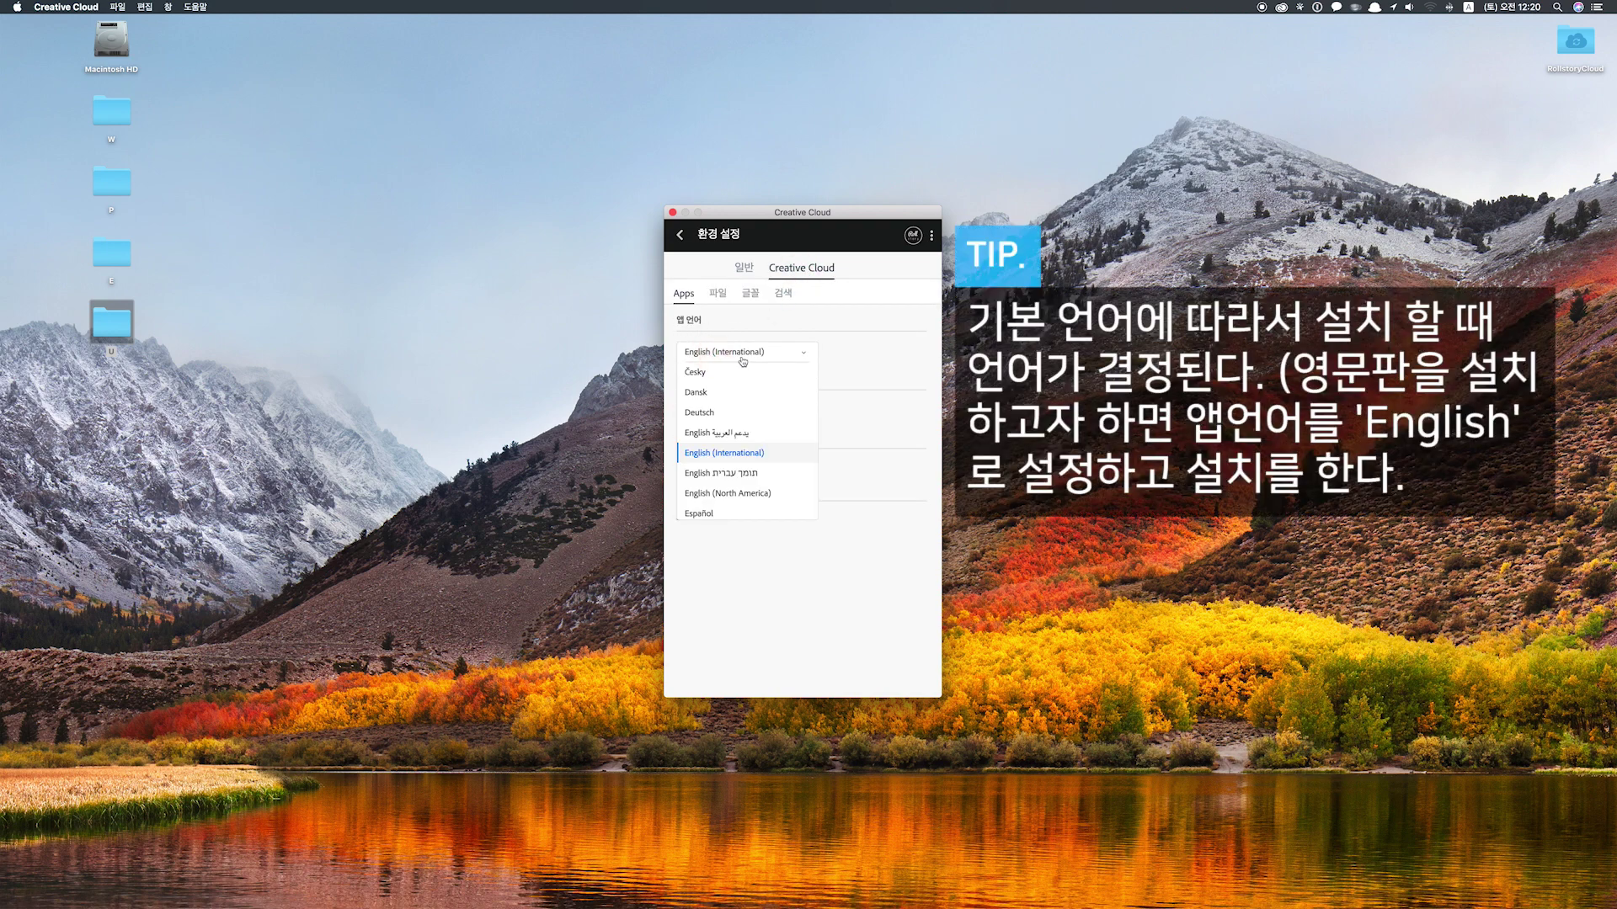
pyautogui.click(724, 455)
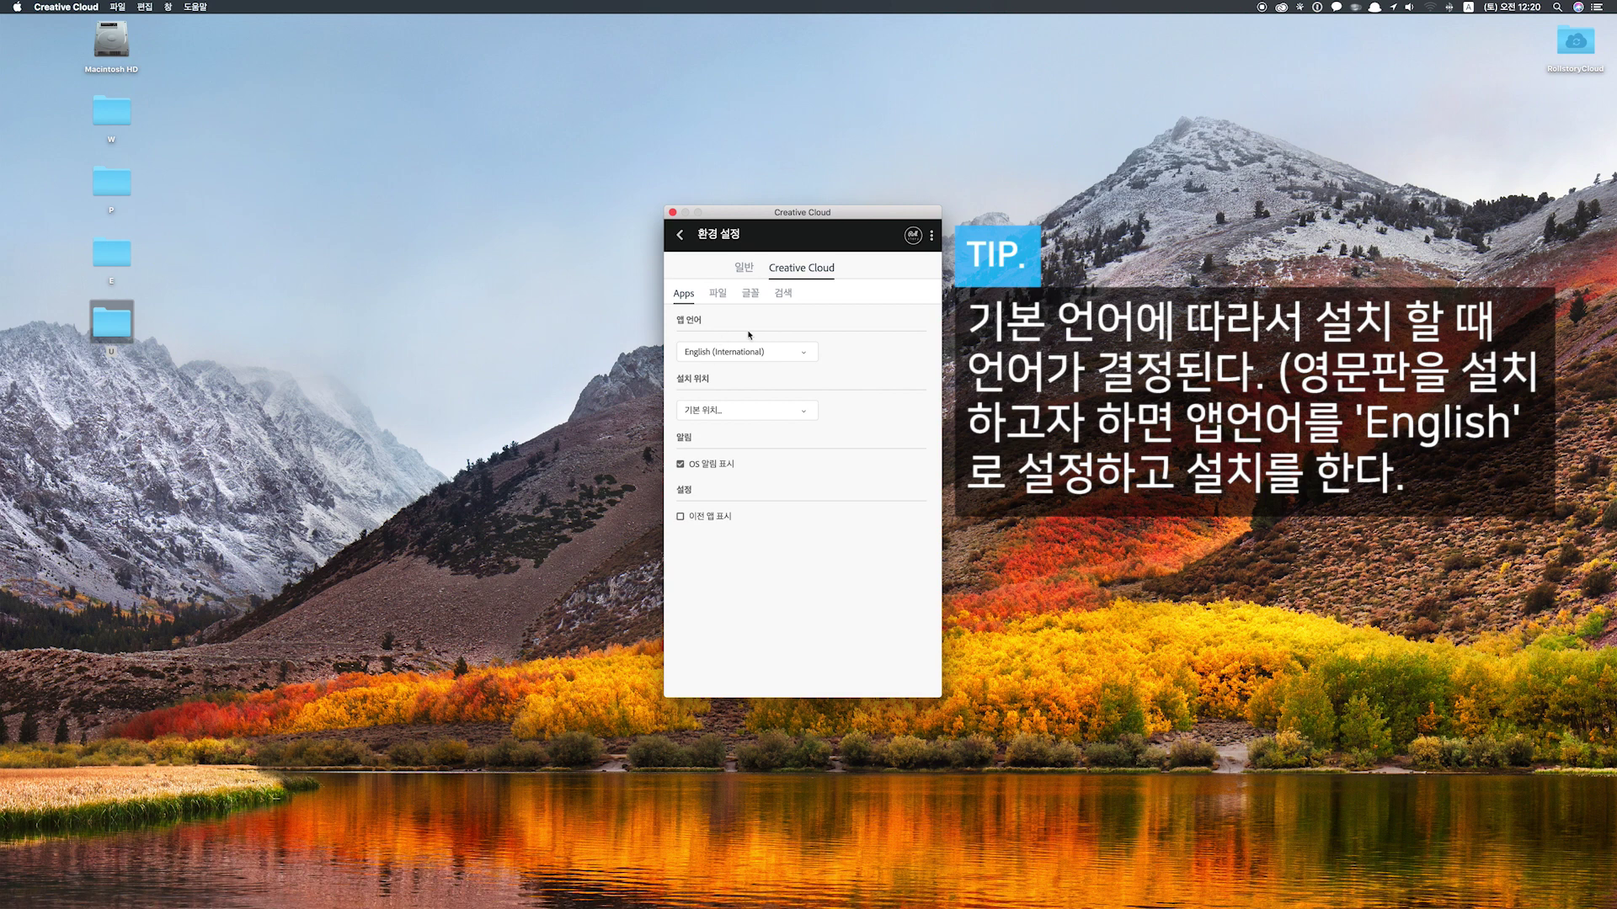
pyautogui.click(680, 235)
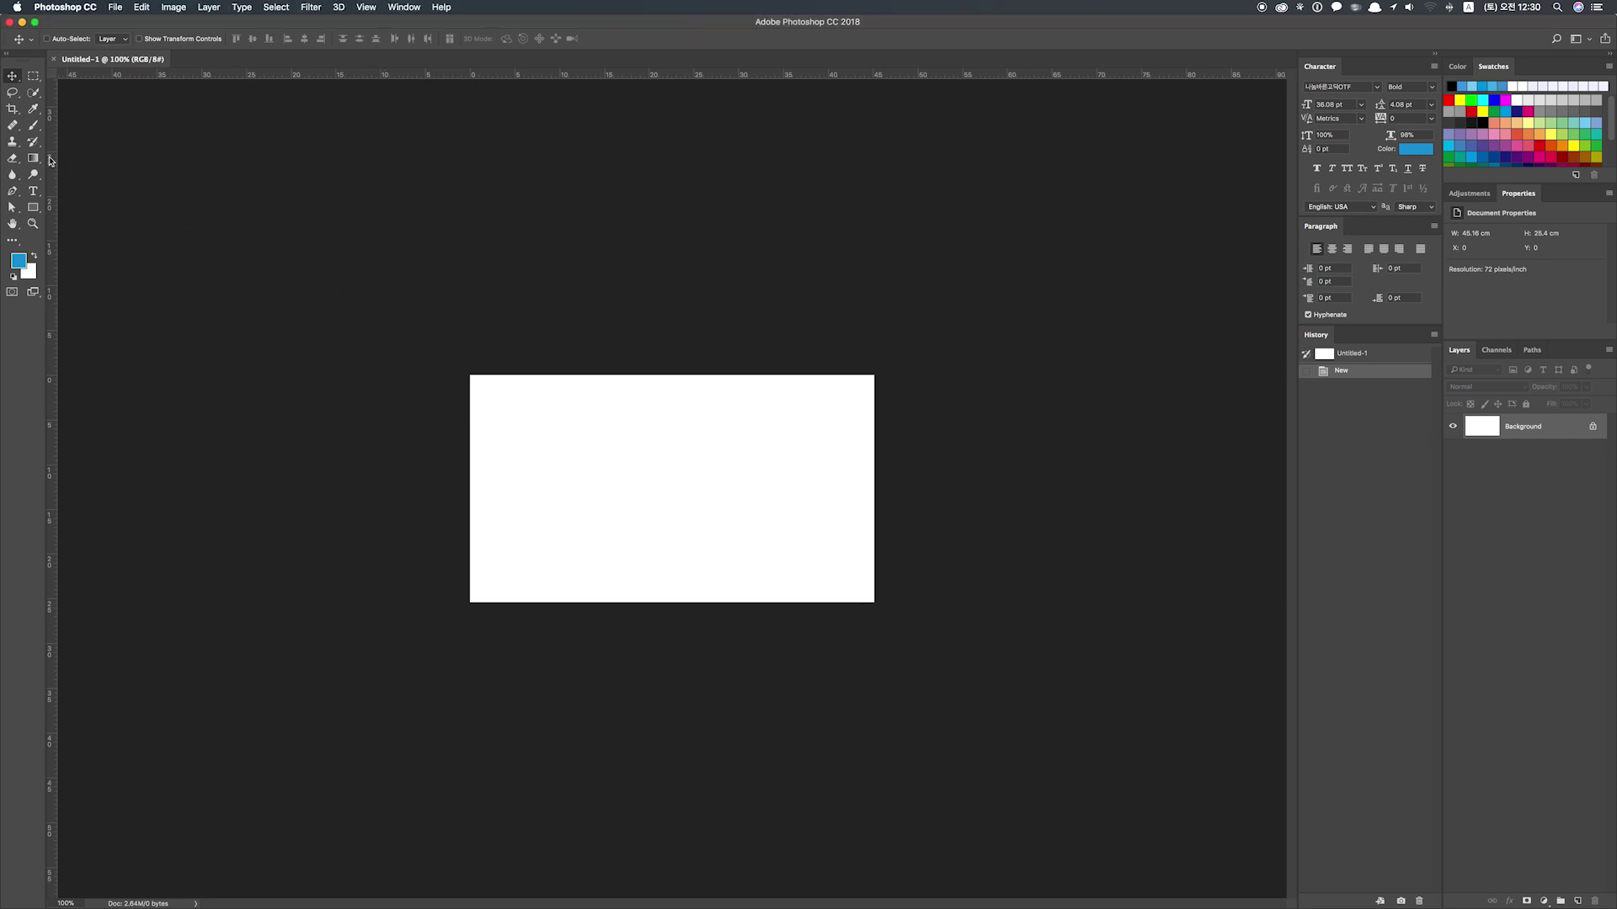
# Try the Lasso tool, return to the Move tool, and open the File menu.
pyautogui.click(12, 92)
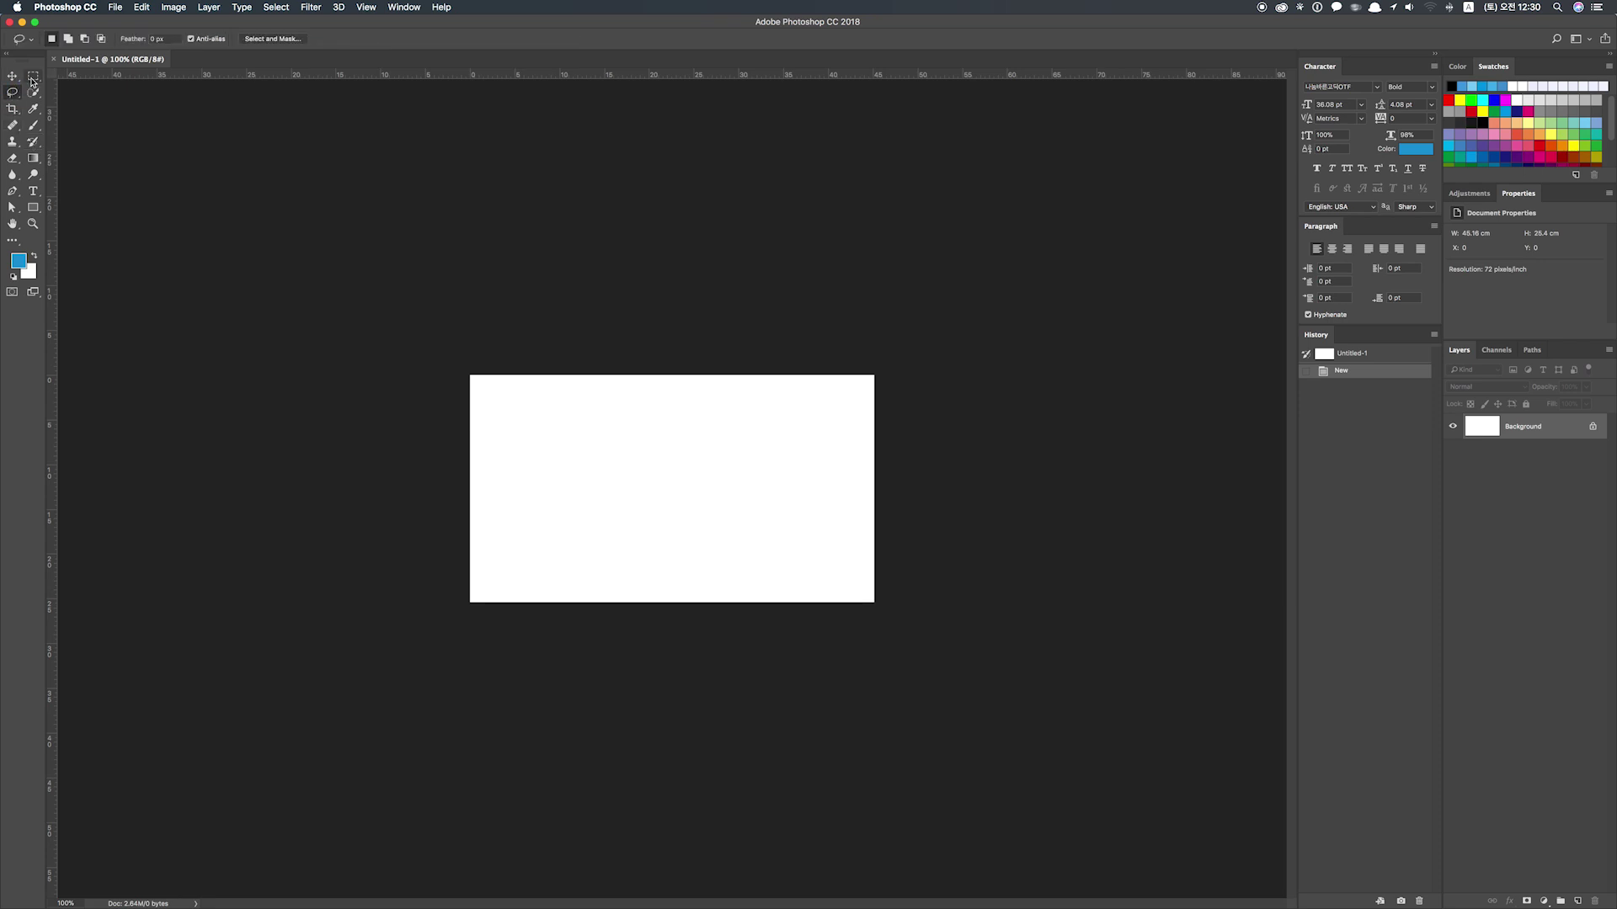
pyautogui.click(11, 76)
pyautogui.click(115, 8)
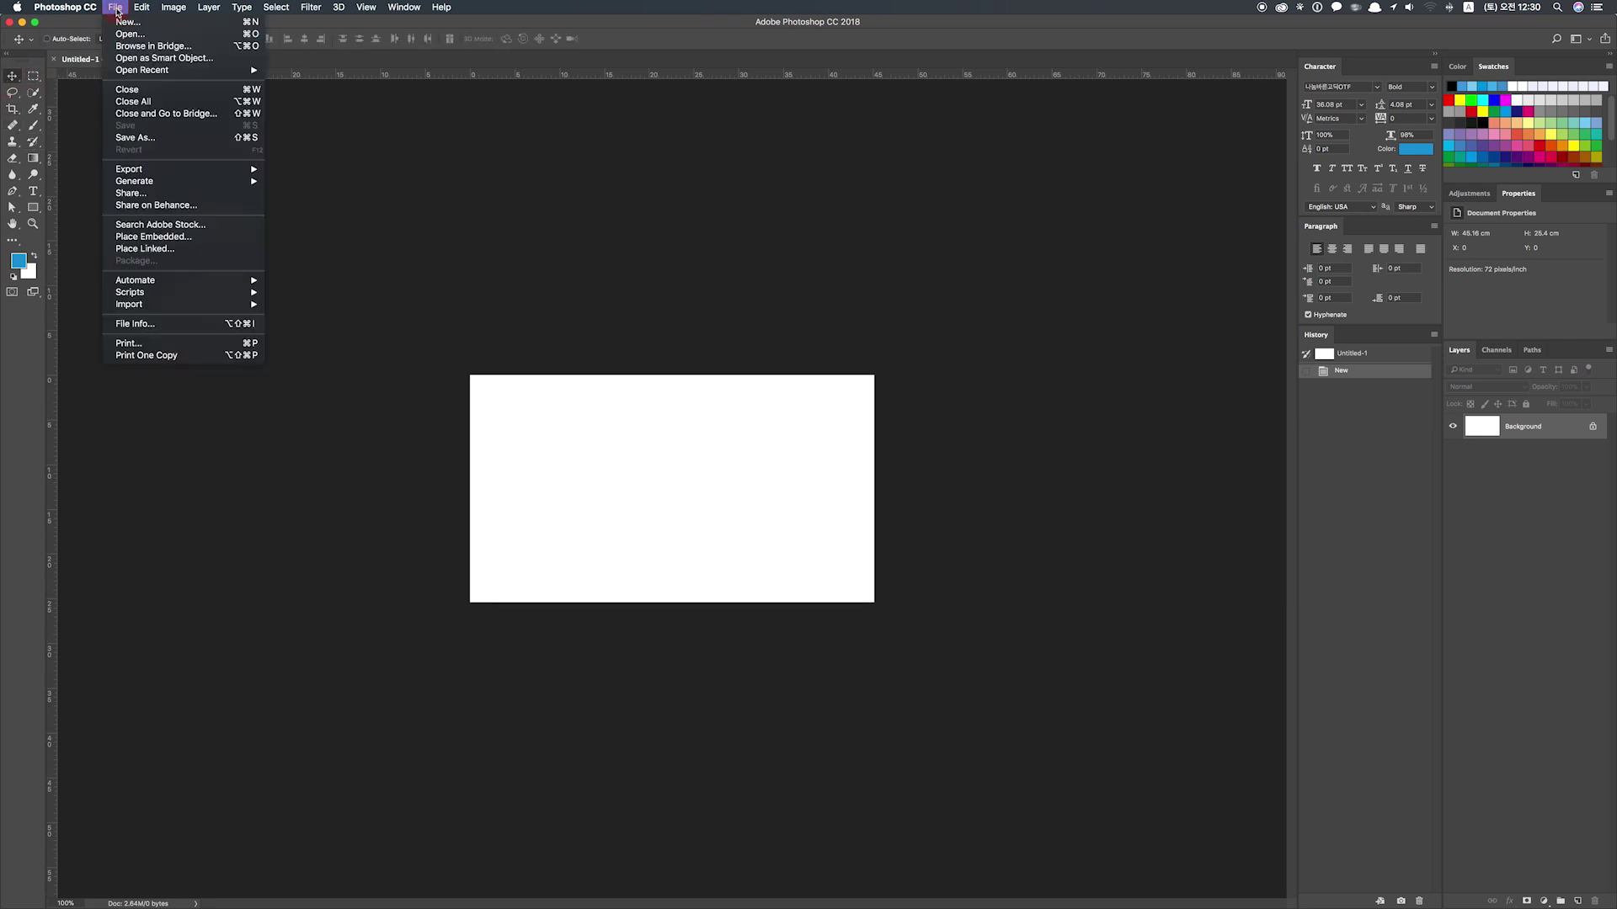